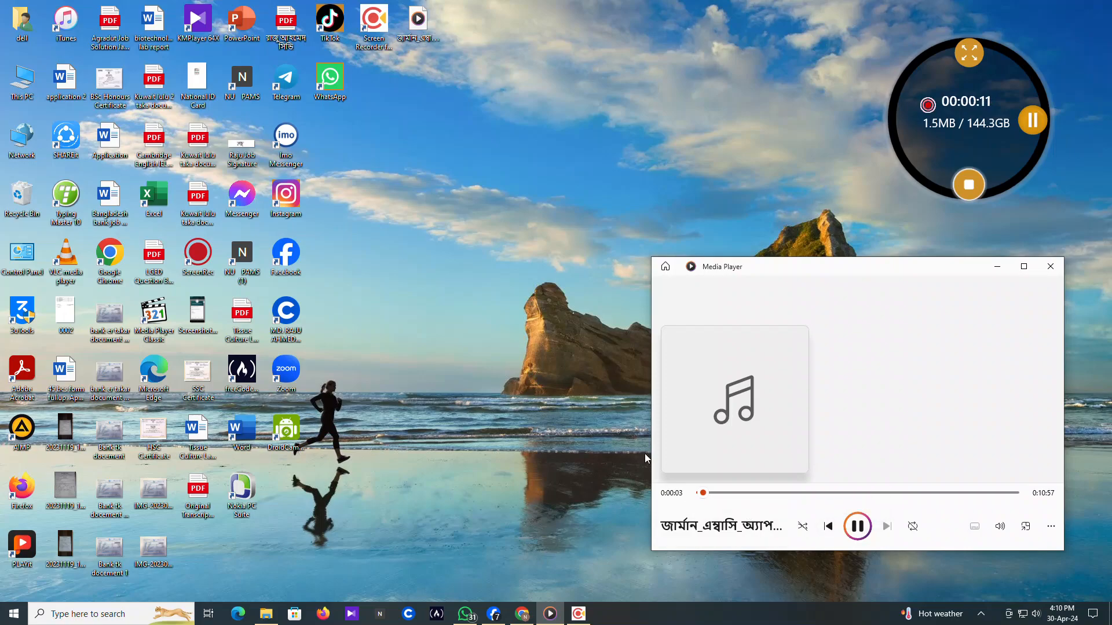
Minimize the media player and bring up Google Chrome from the taskbar
left_click(1000, 268)
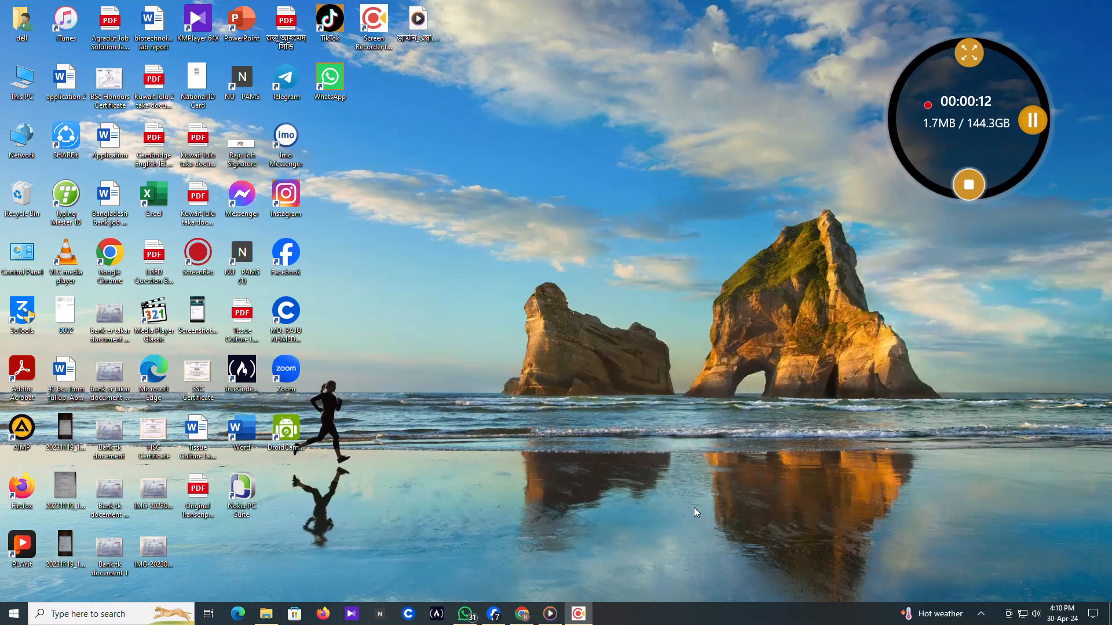
left_click(528, 618)
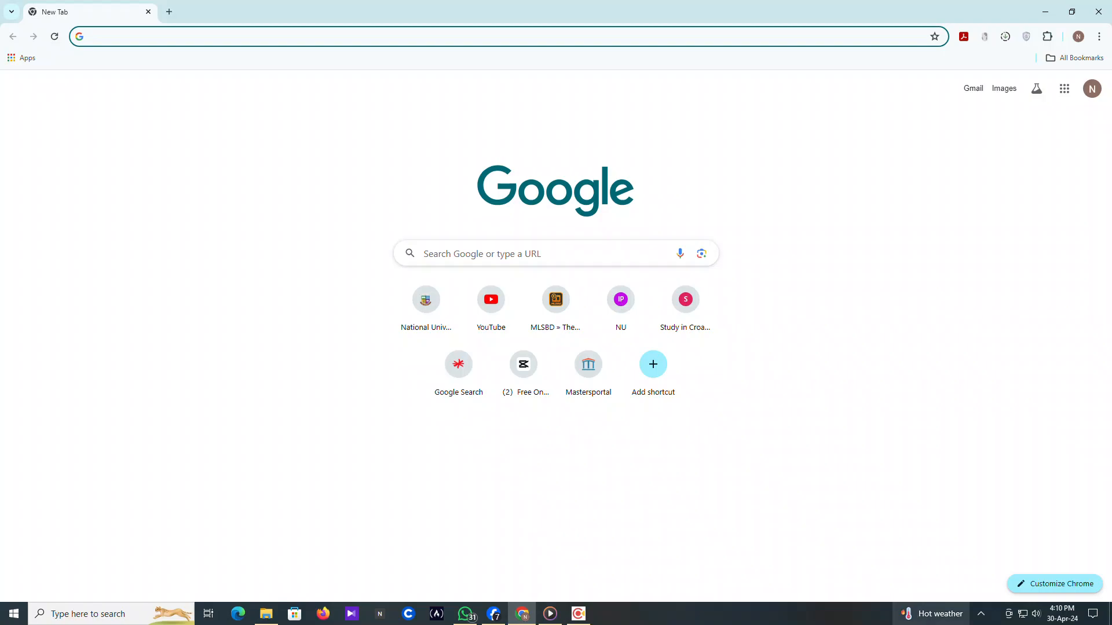
Raise the speaker volume from 52 to 74 and return to Chrome's address bar
left_click(1040, 621)
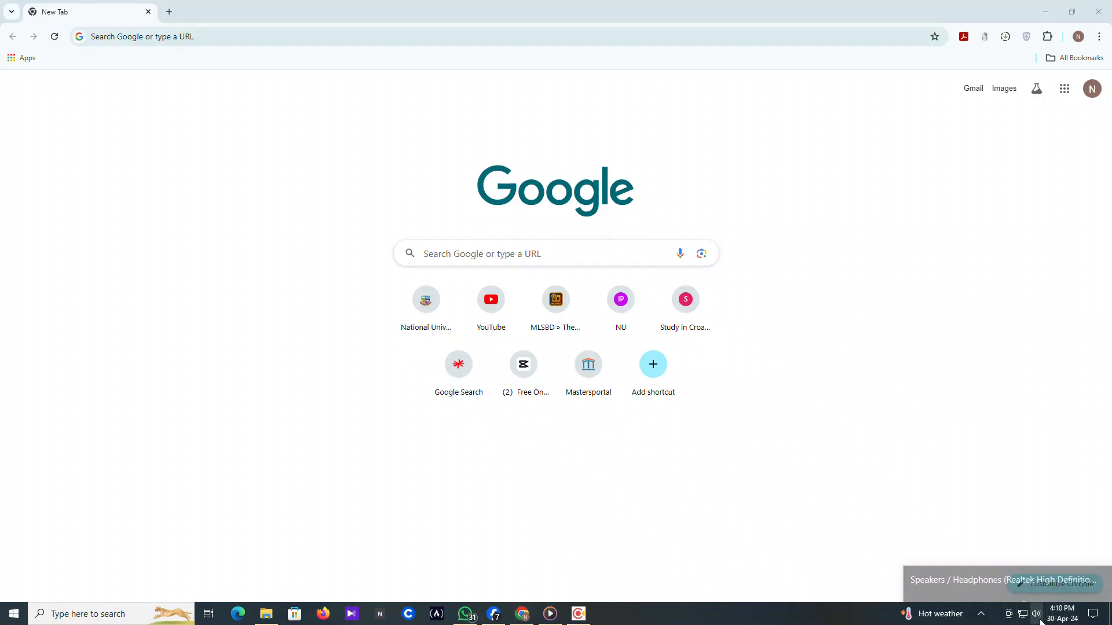
scroll(1041, 623, "down", 9)
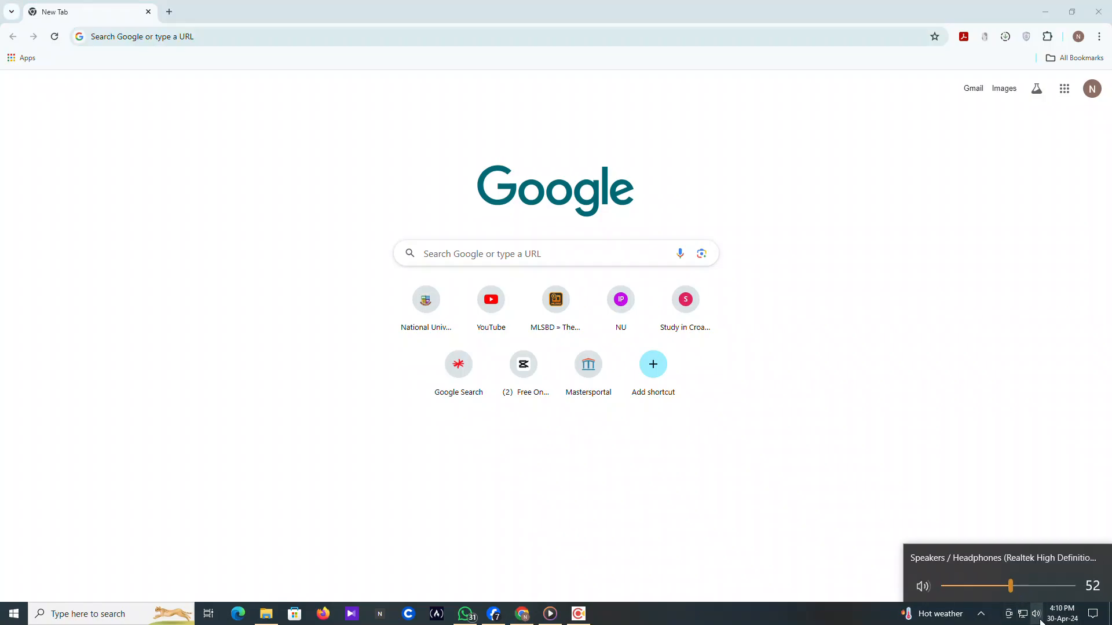
scroll(1040, 623, "up", 6)
scroll(1040, 622, "up", 9)
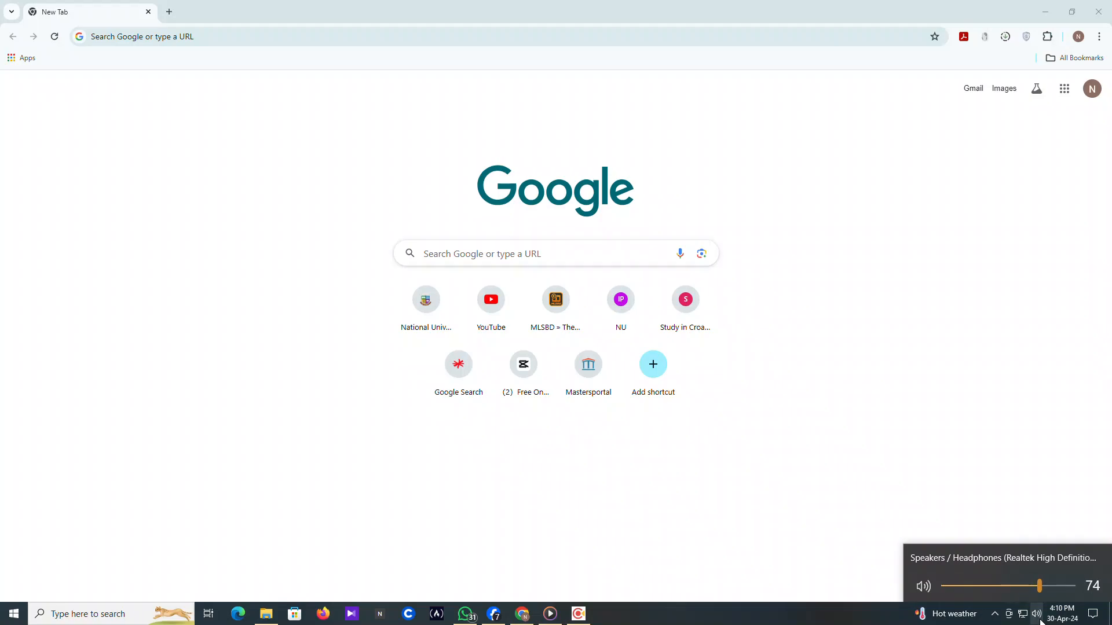
left_click(838, 185)
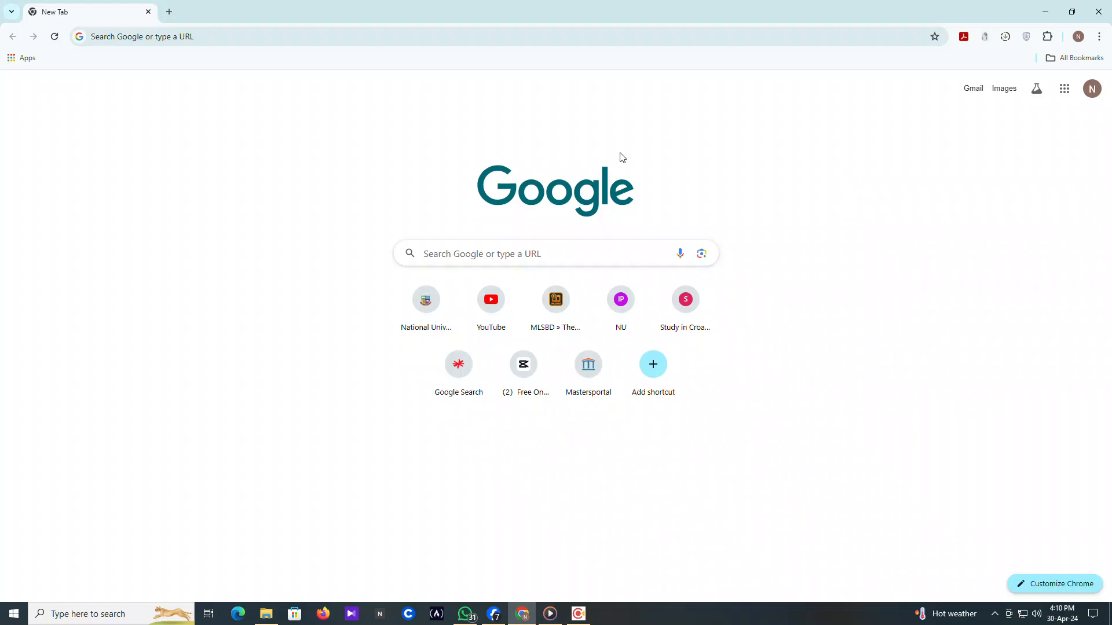
left_click(146, 37)
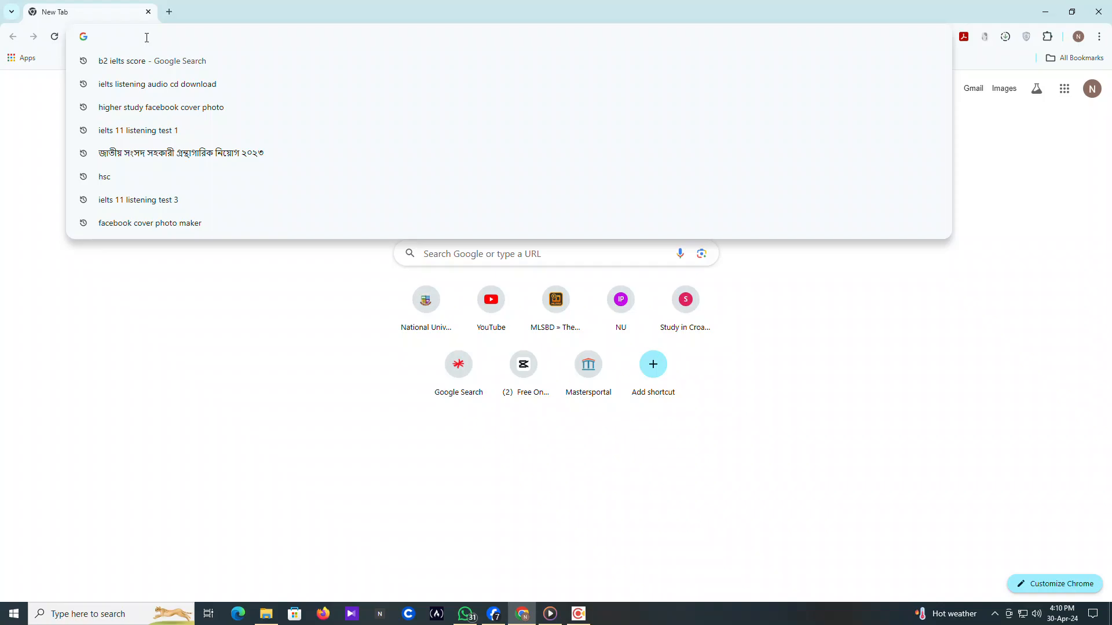
Type the query 'Germany embassy dhaka', fixing typos and rejecting the autocomplete
type("Ge")
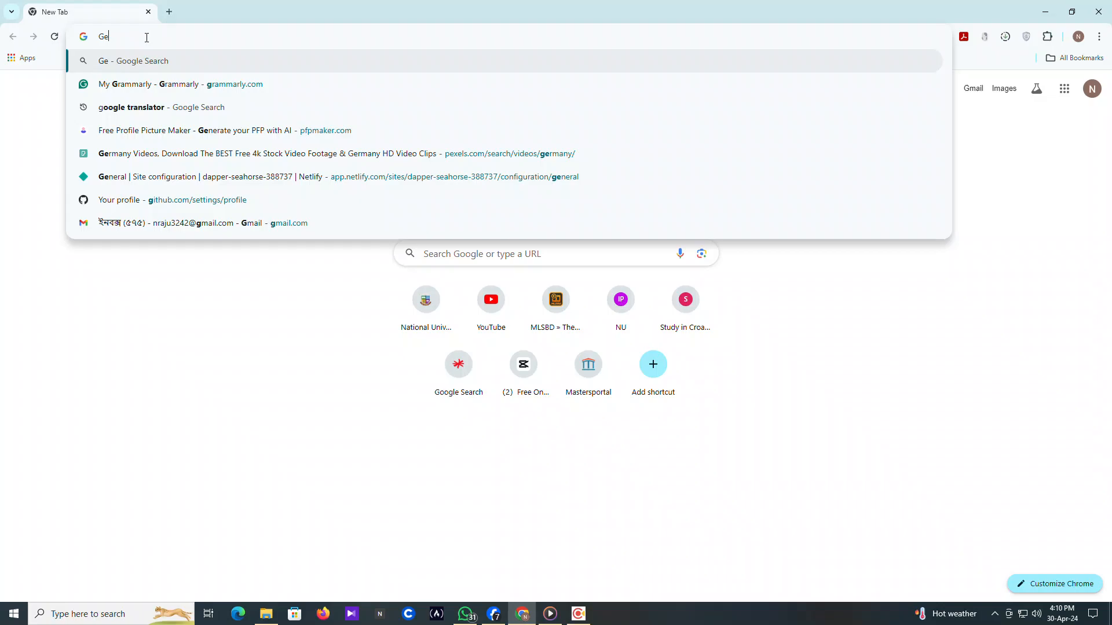
type("rman")
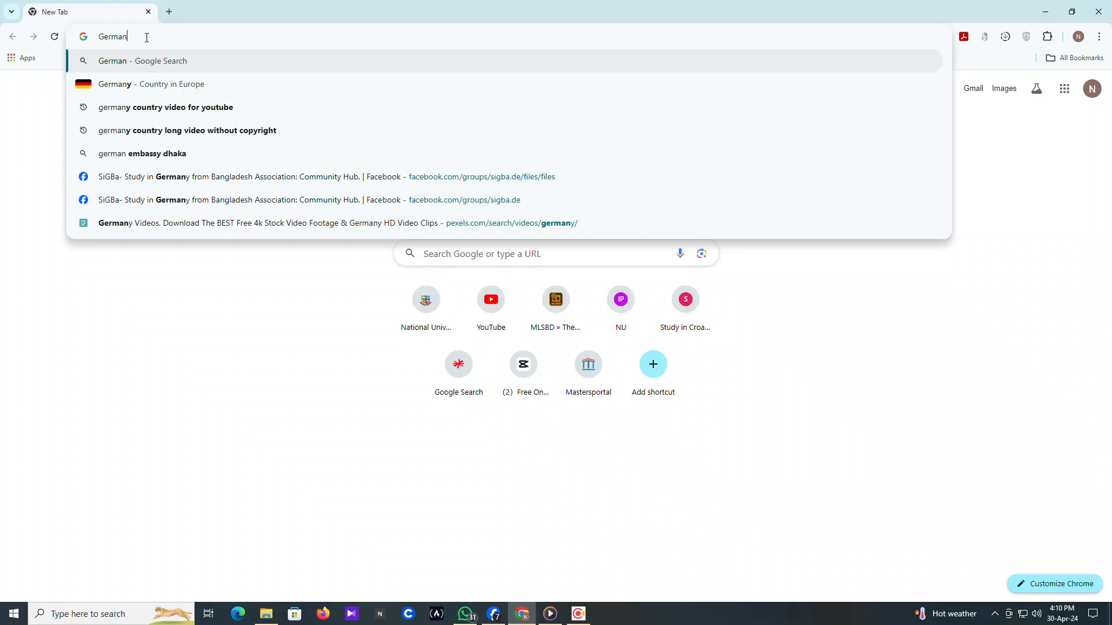
type("y e")
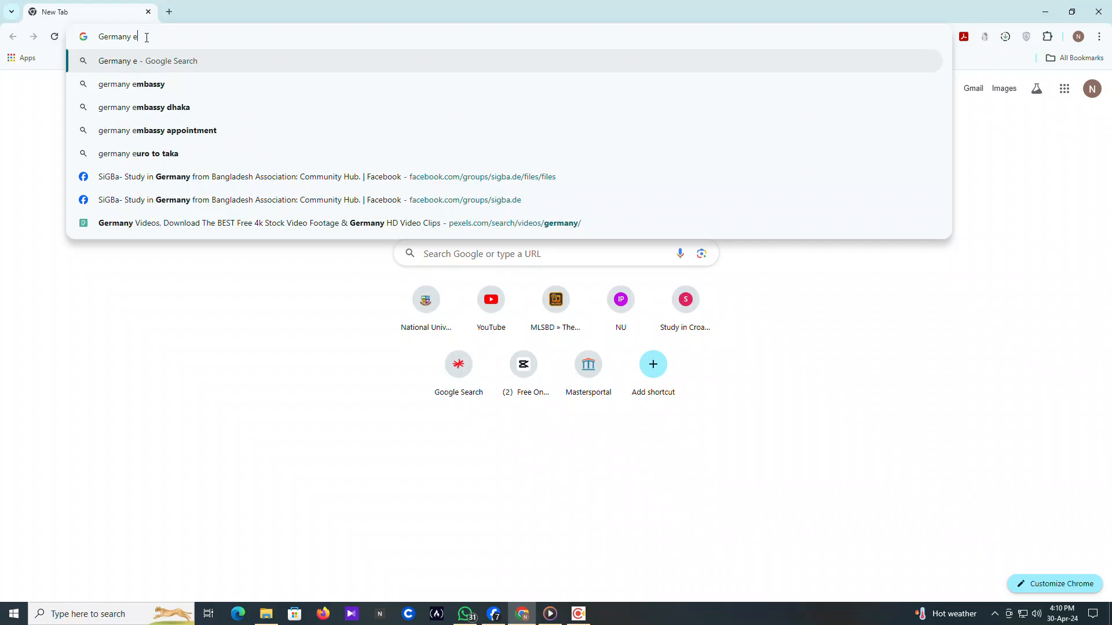
type("m")
key("BackSpace")
type("va")
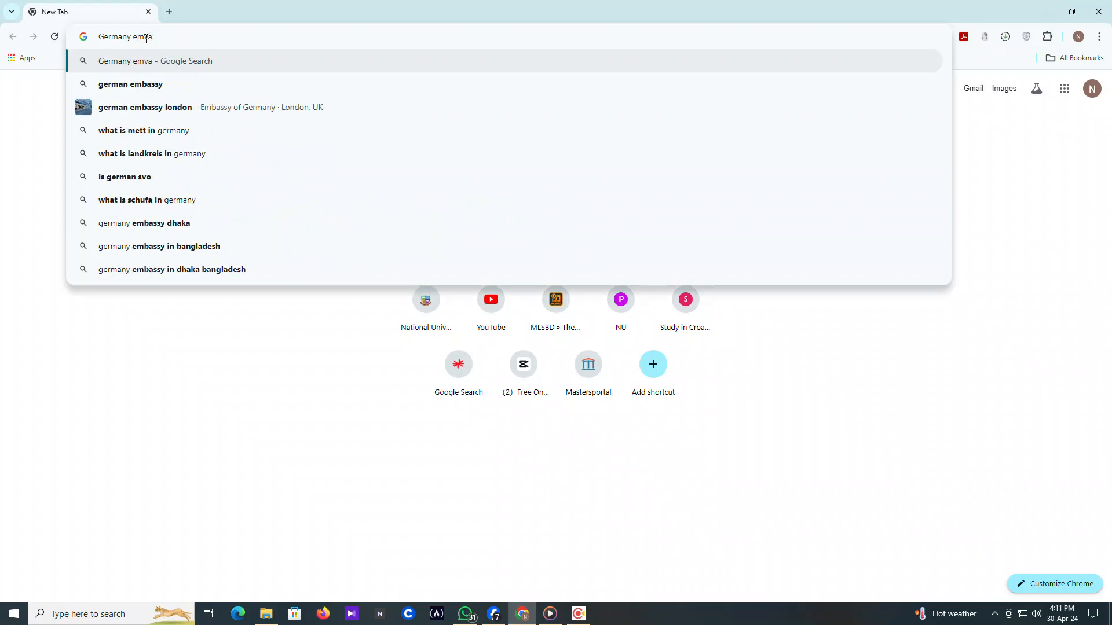
key("BackSpace")
key("BackSpace")
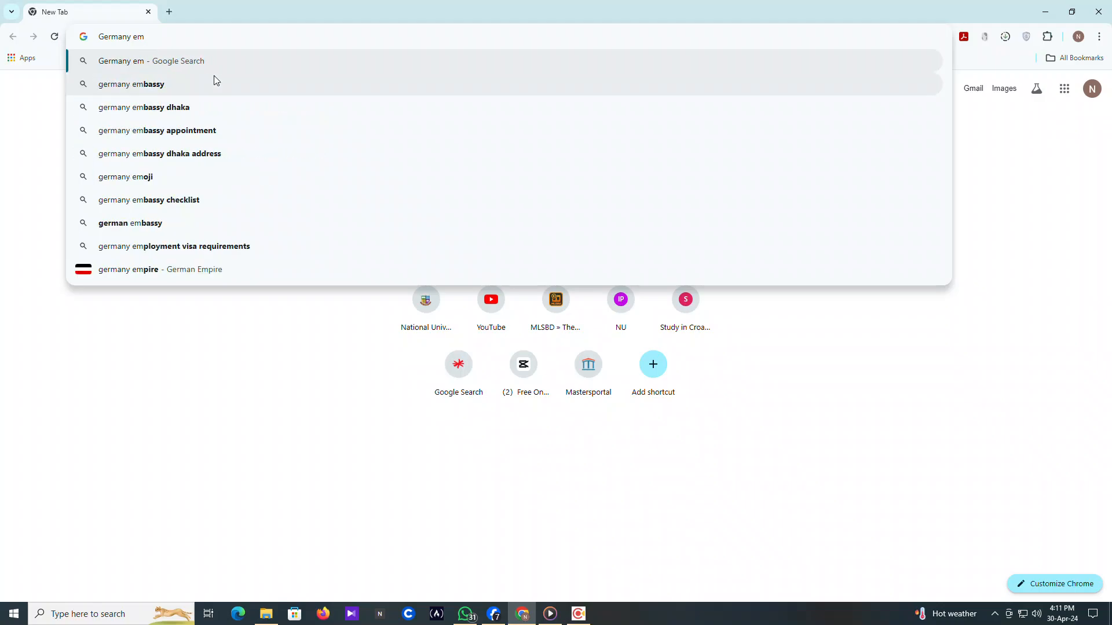
type("b")
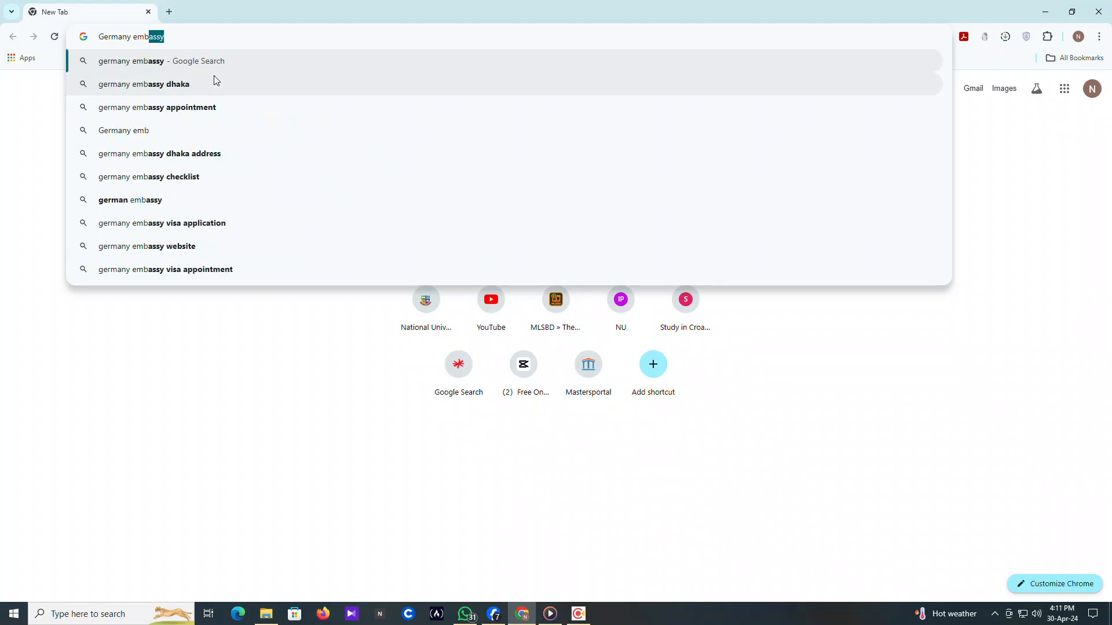
type("assy ")
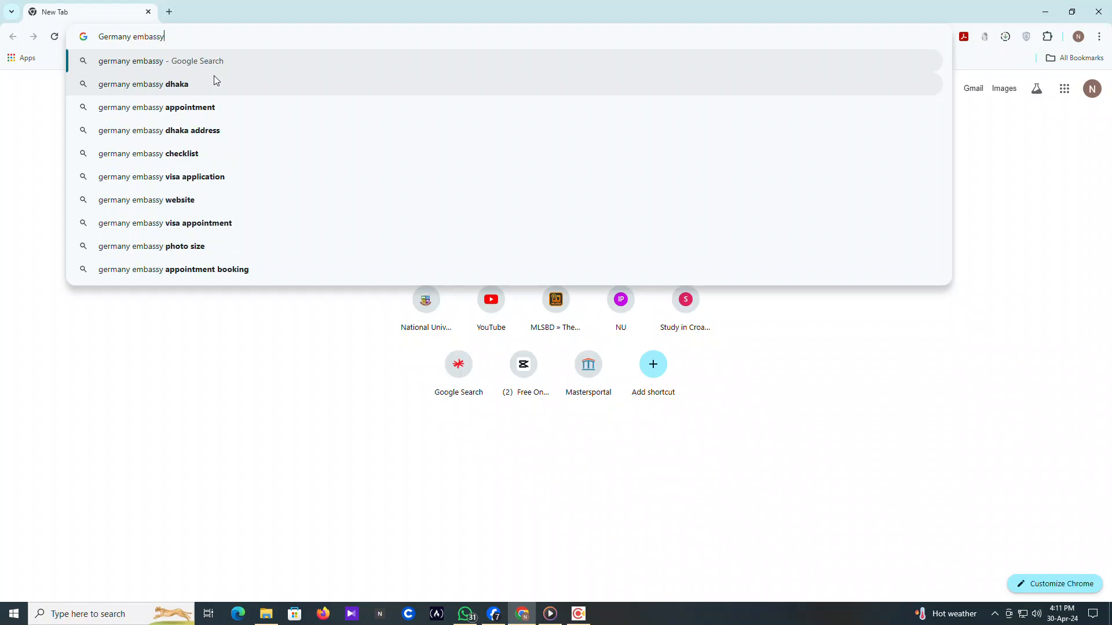
type("dhaka")
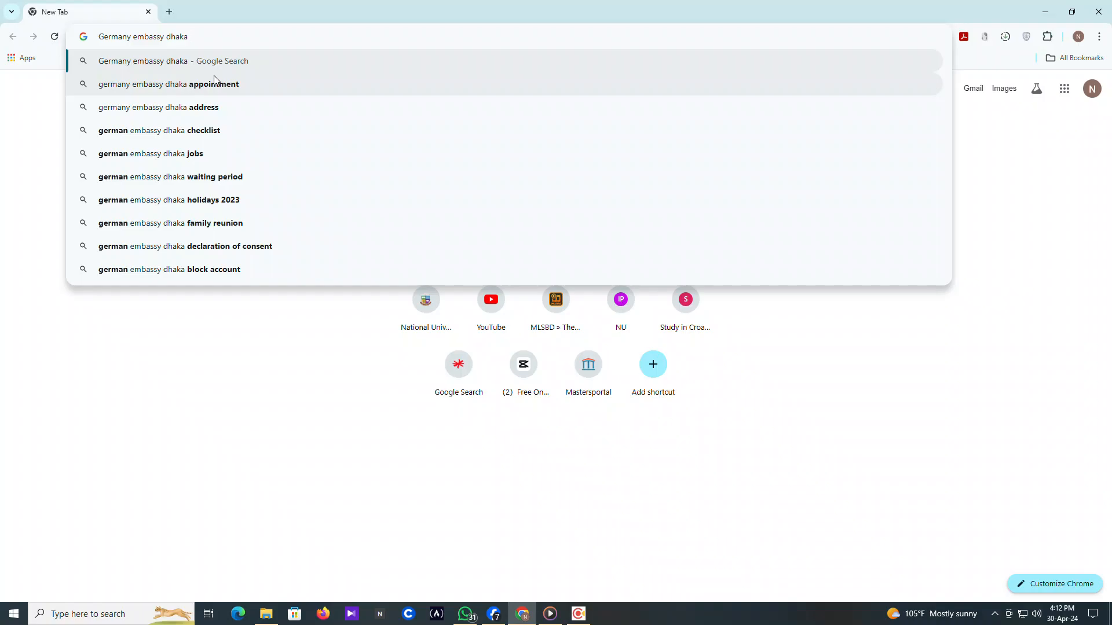
Search Google for 'Germany embassy dhaka' and open the embassy's Make an Appointment sitelink
left_click(216, 60)
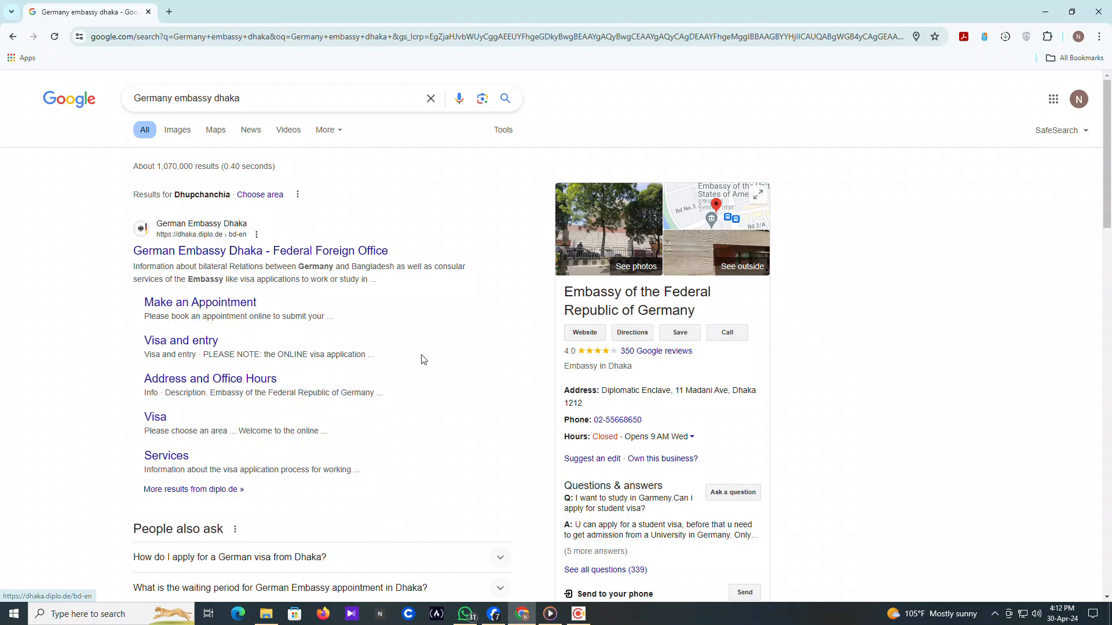
scroll(426, 363, "down", 1)
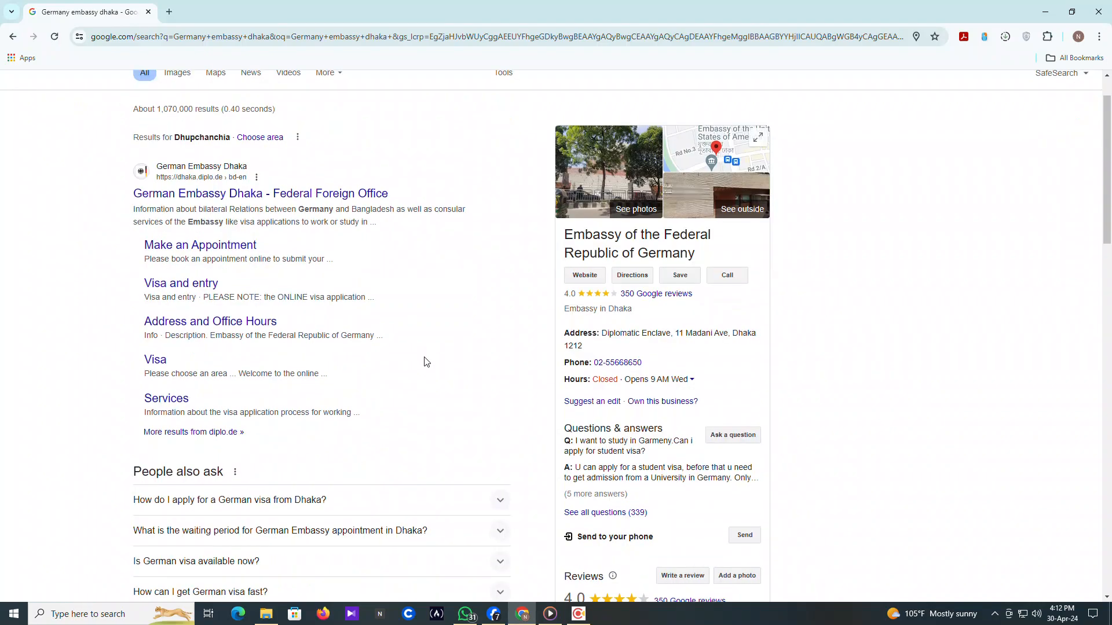
scroll(426, 362, "up", 1)
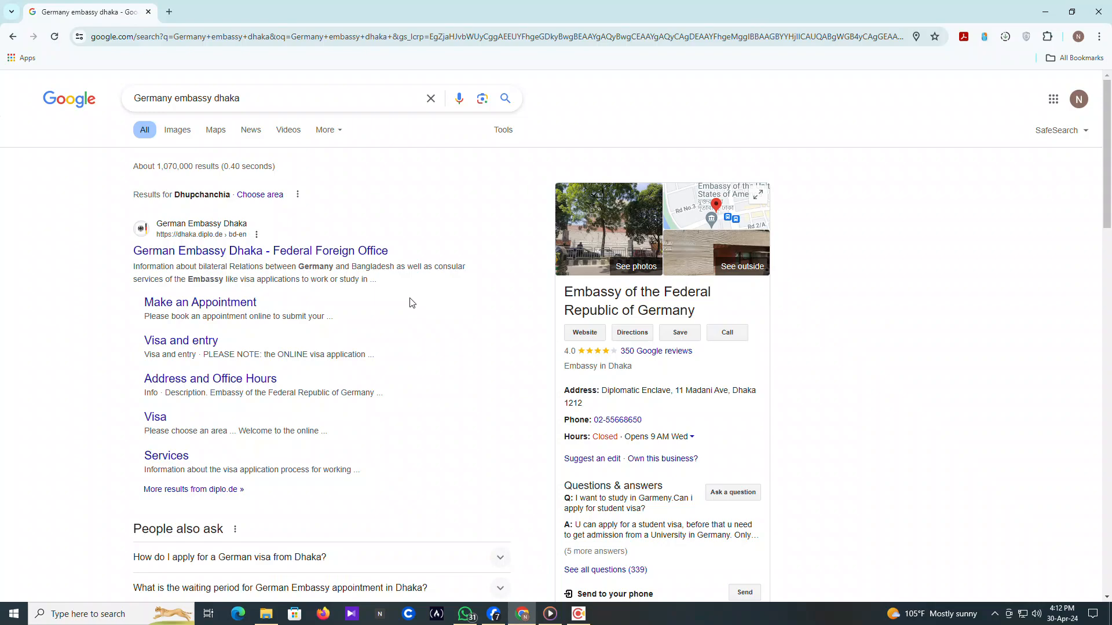
left_click(229, 311)
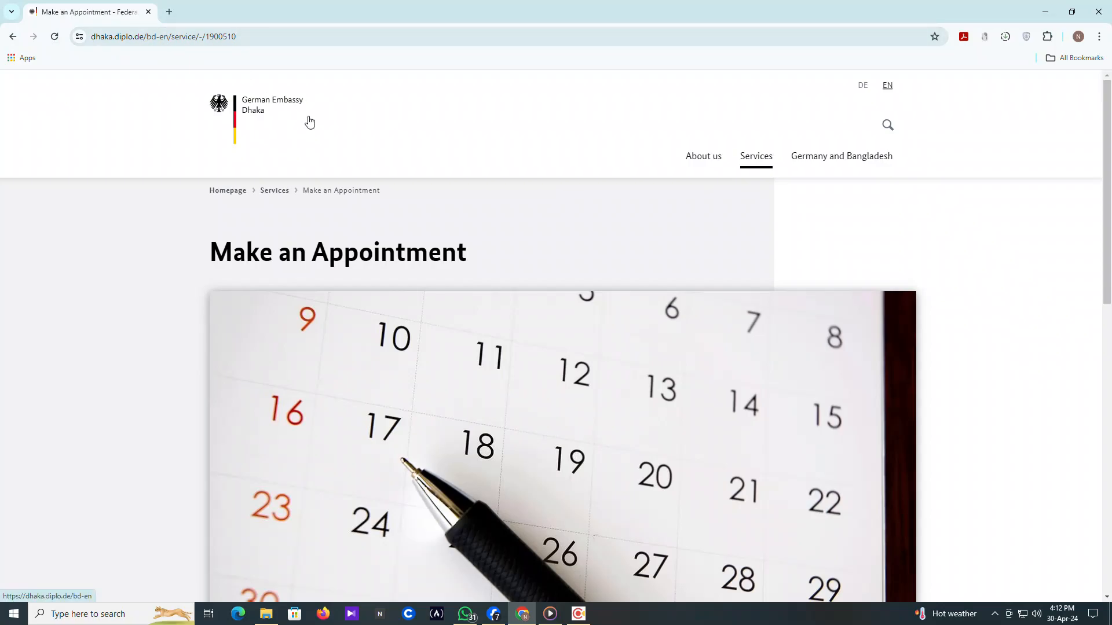
Read the Make an Appointment guidance and follow the 'online booking system' link
scroll(342, 184, "down", 2)
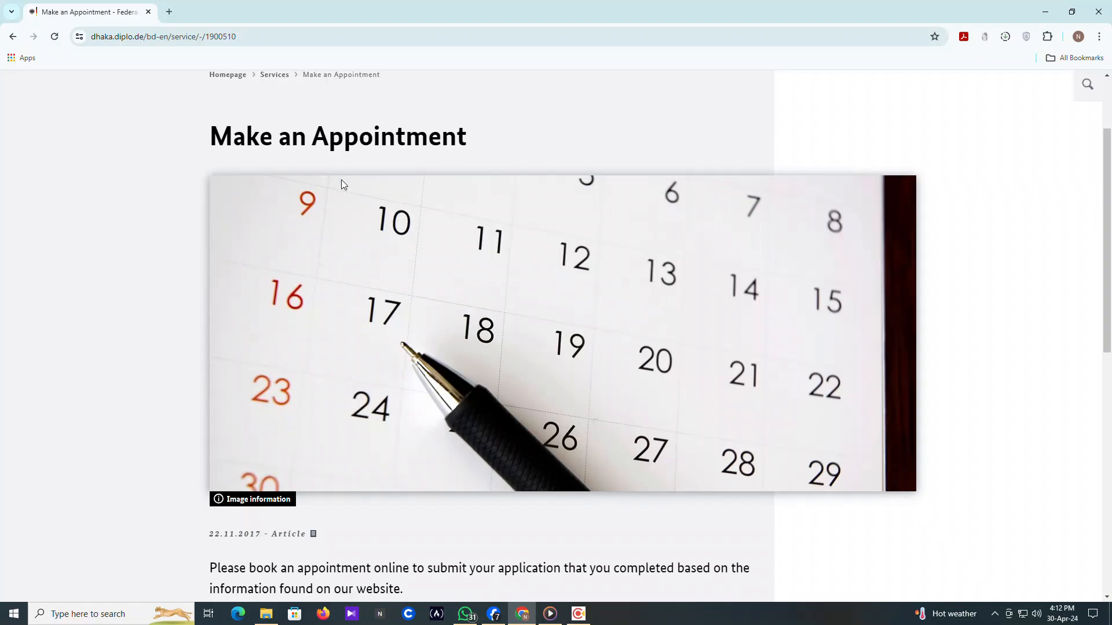
scroll(342, 184, "up", 2)
scroll(342, 184, "down", 6)
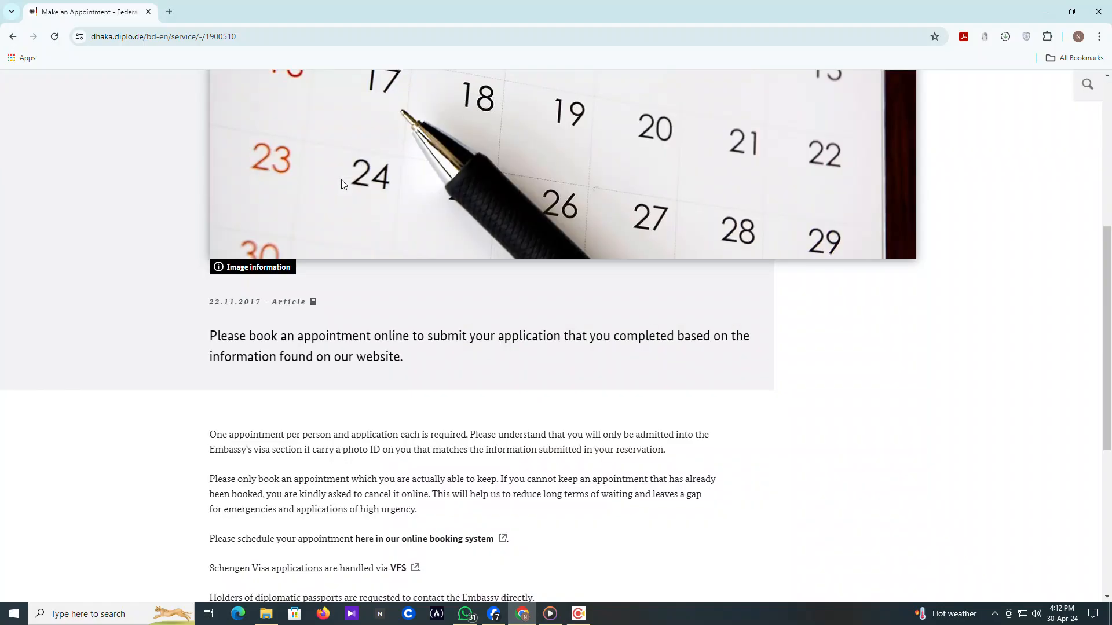
scroll(341, 184, "down", 5)
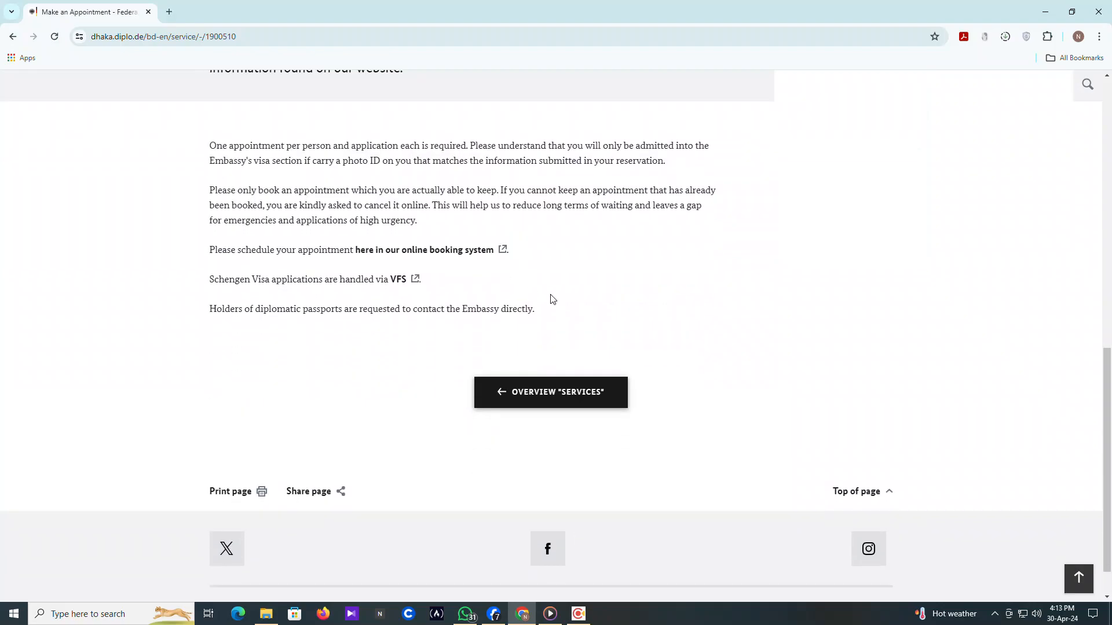
scroll(550, 298, "down", 1)
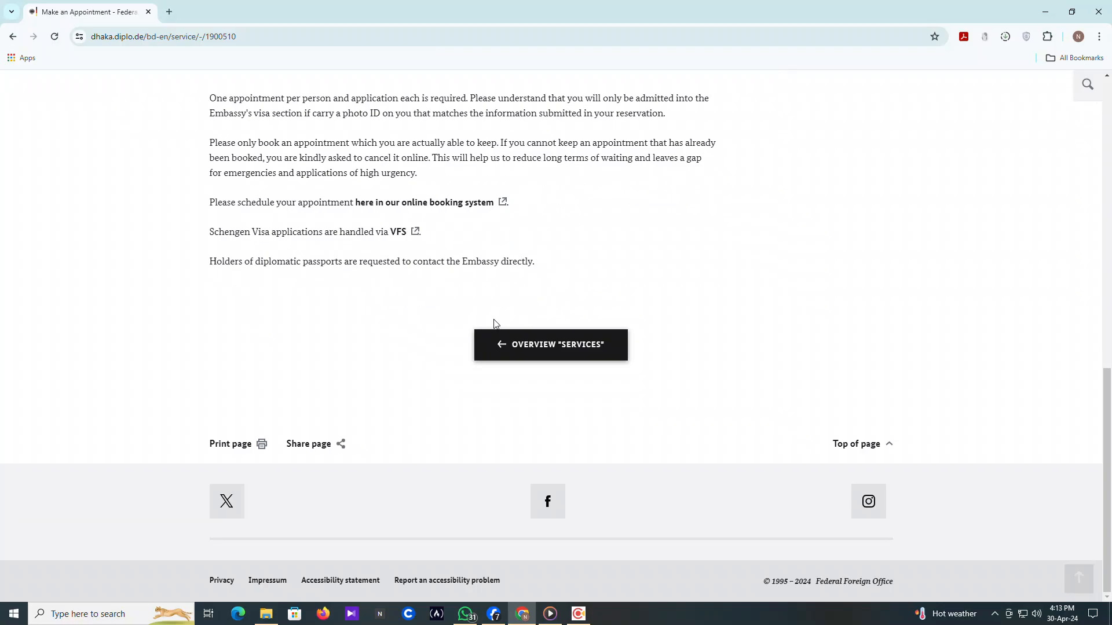
scroll(443, 258, "up", 1)
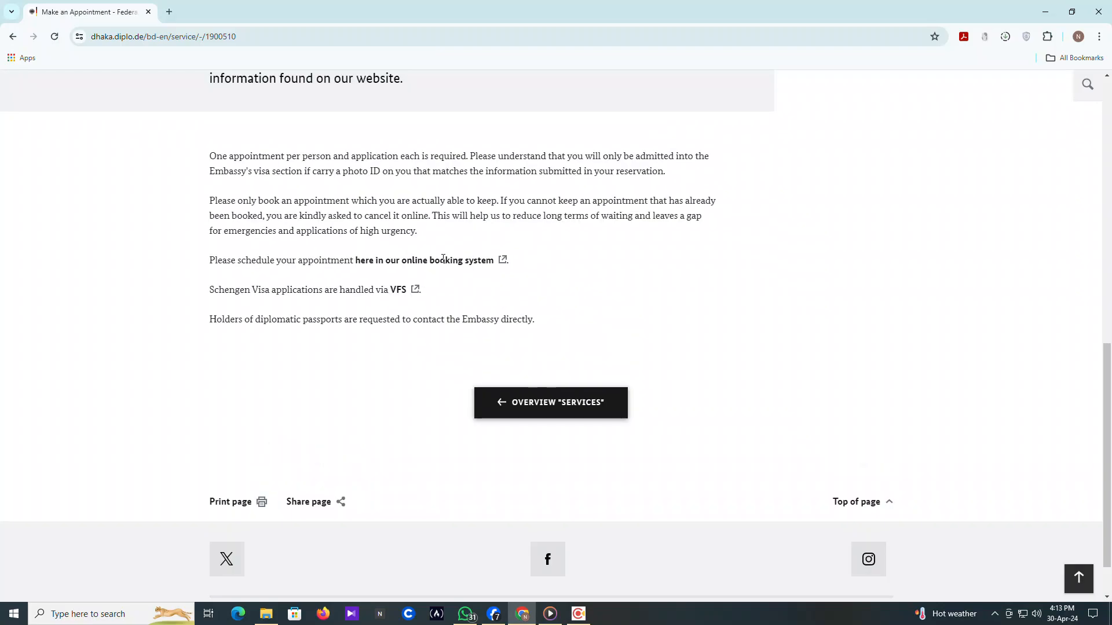
left_click(494, 262)
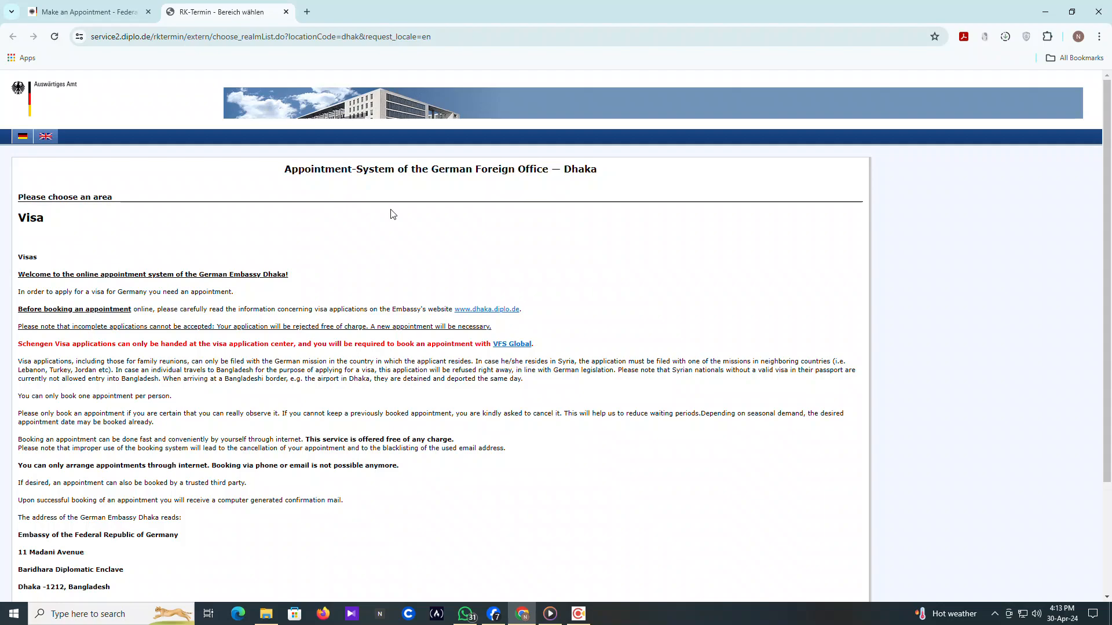
Scroll through the Dhaka visa information and continue to the appointment category page
scroll(393, 215, "down", 1)
scroll(394, 215, "down", 2)
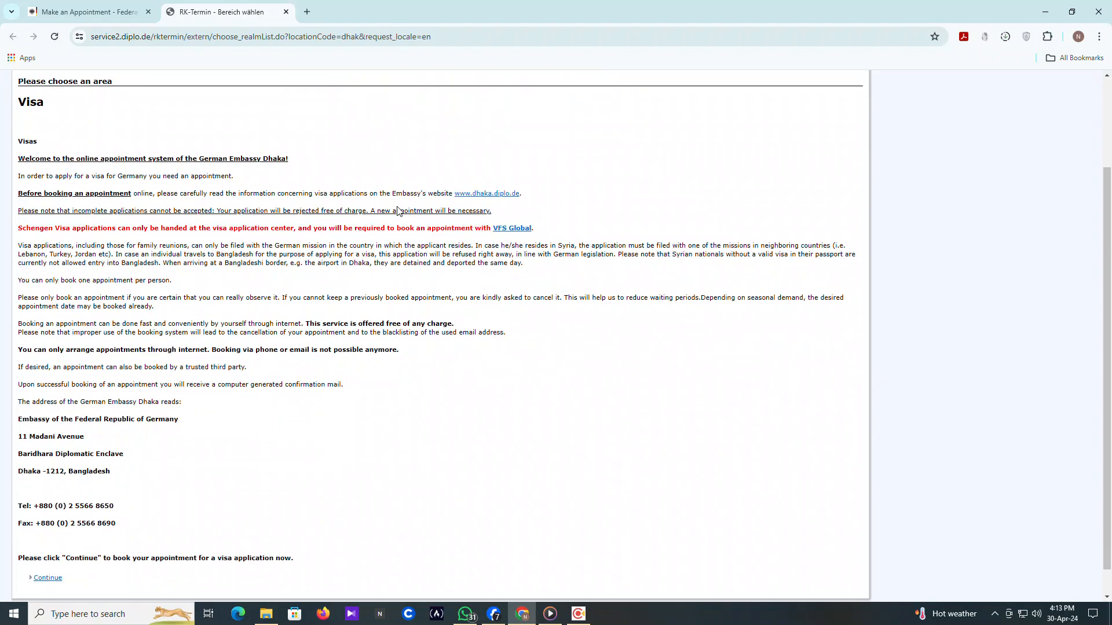
scroll(398, 210, "up", 3)
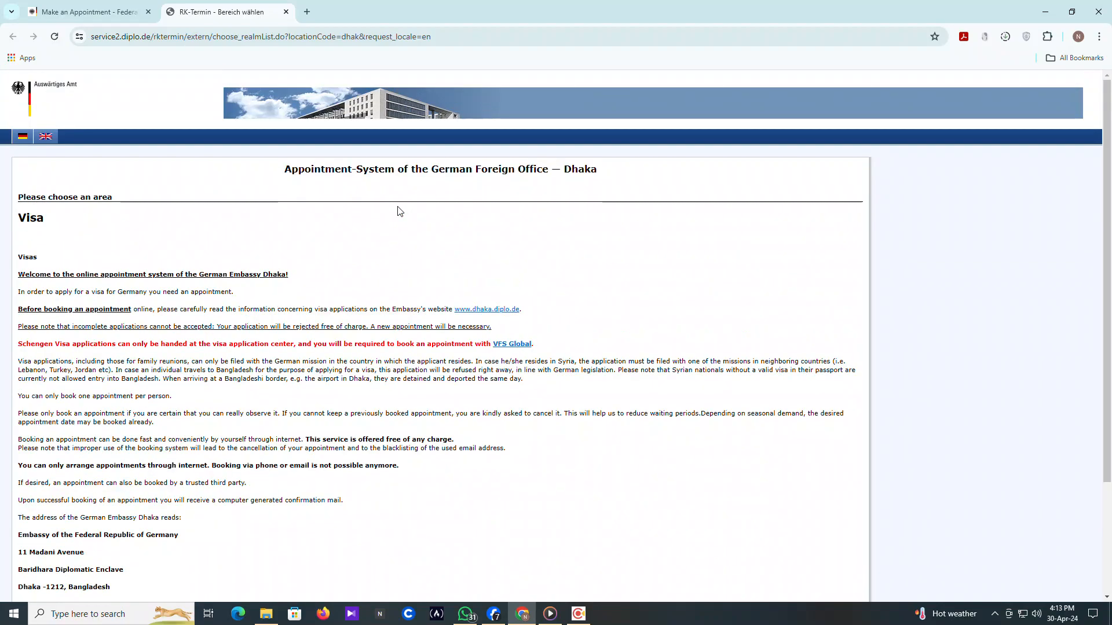
scroll(398, 210, "down", 2)
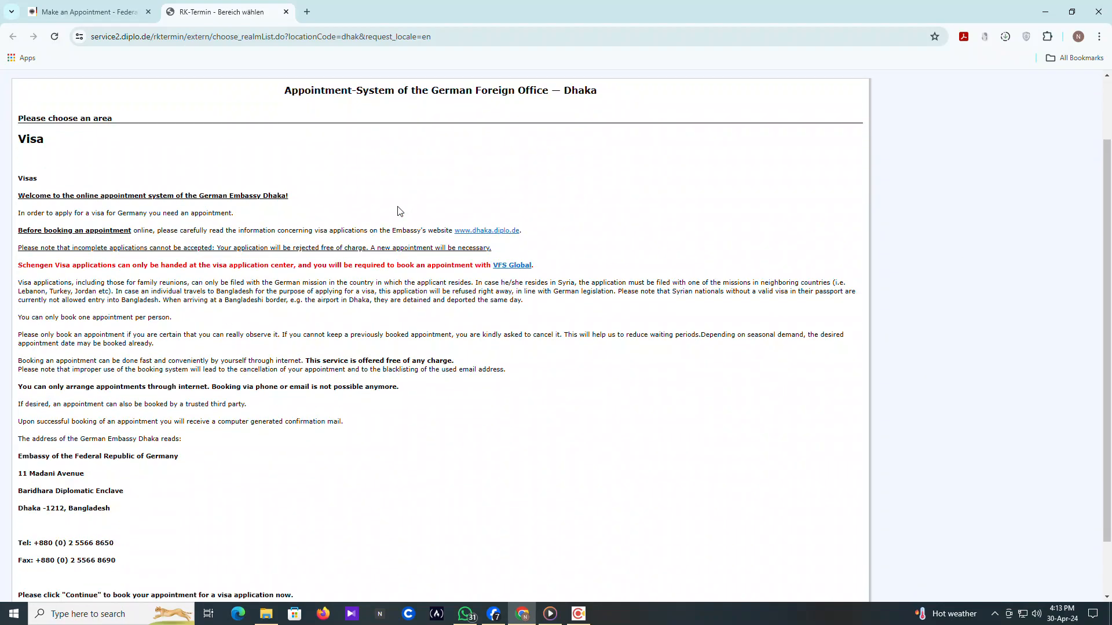
scroll(398, 211, "up", 1)
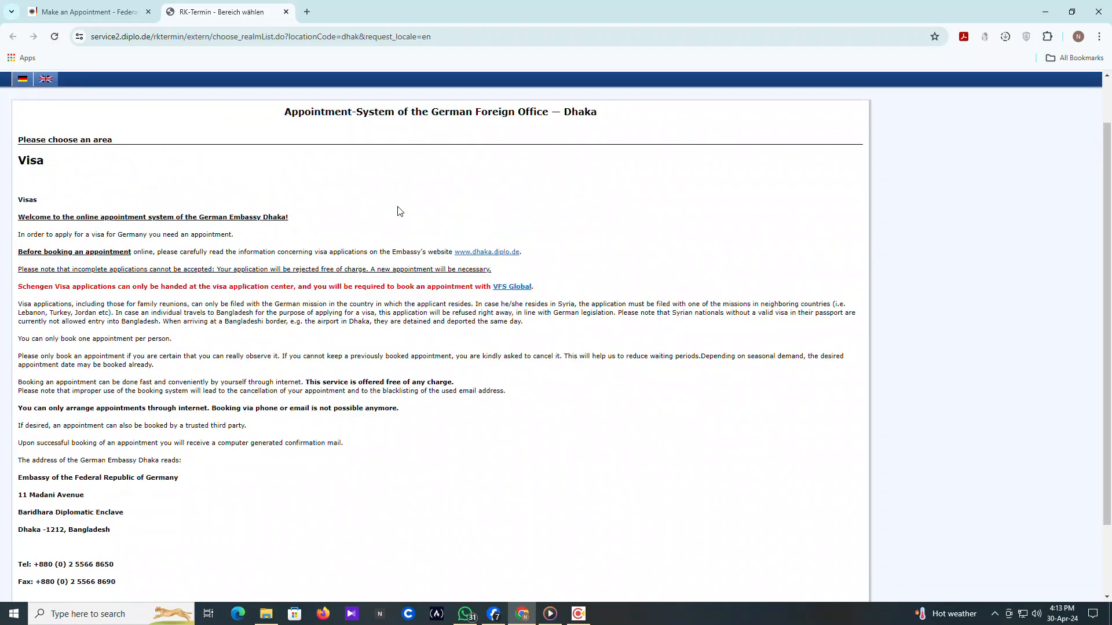
scroll(398, 211, "up", 1)
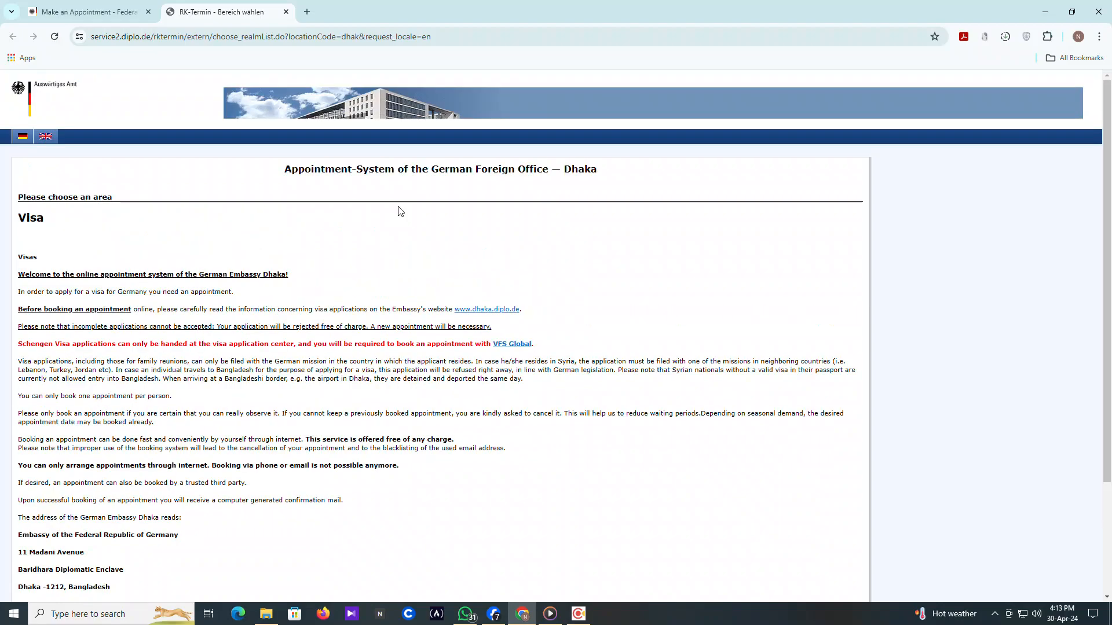
scroll(399, 211, "down", 3)
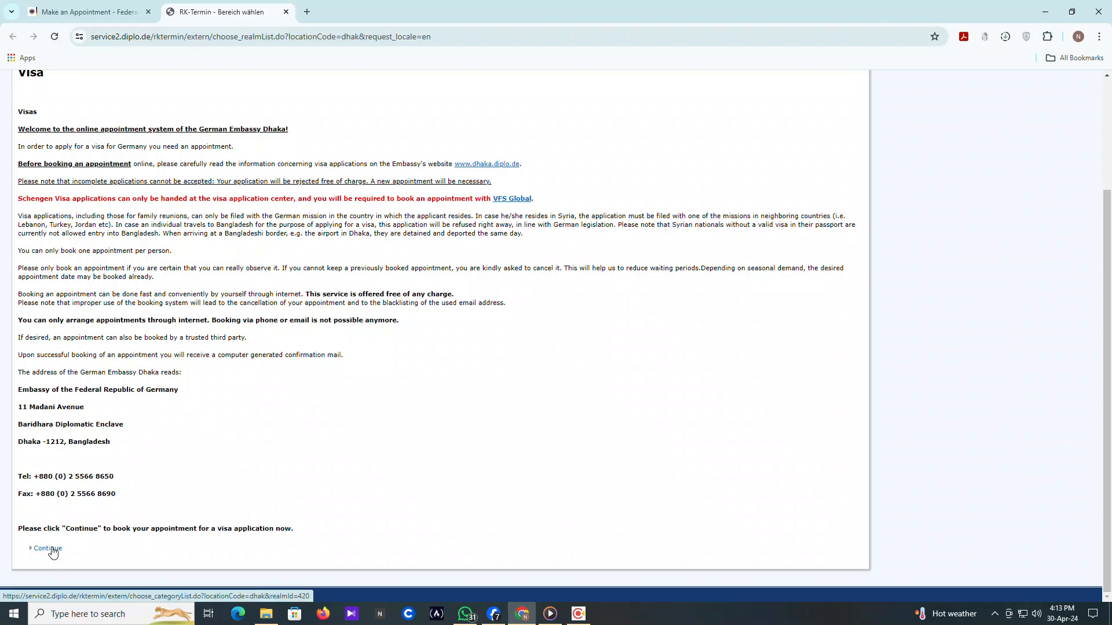
left_click(48, 549)
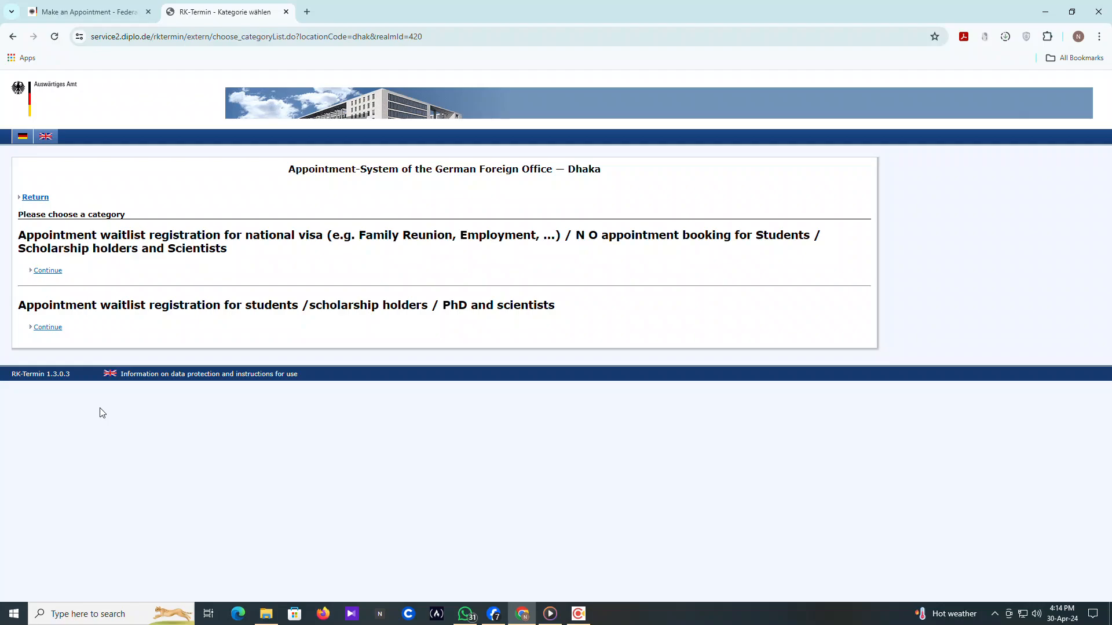
Choose the waitlist registration for students, scholarship holders, PhD and scientists
left_click(54, 330)
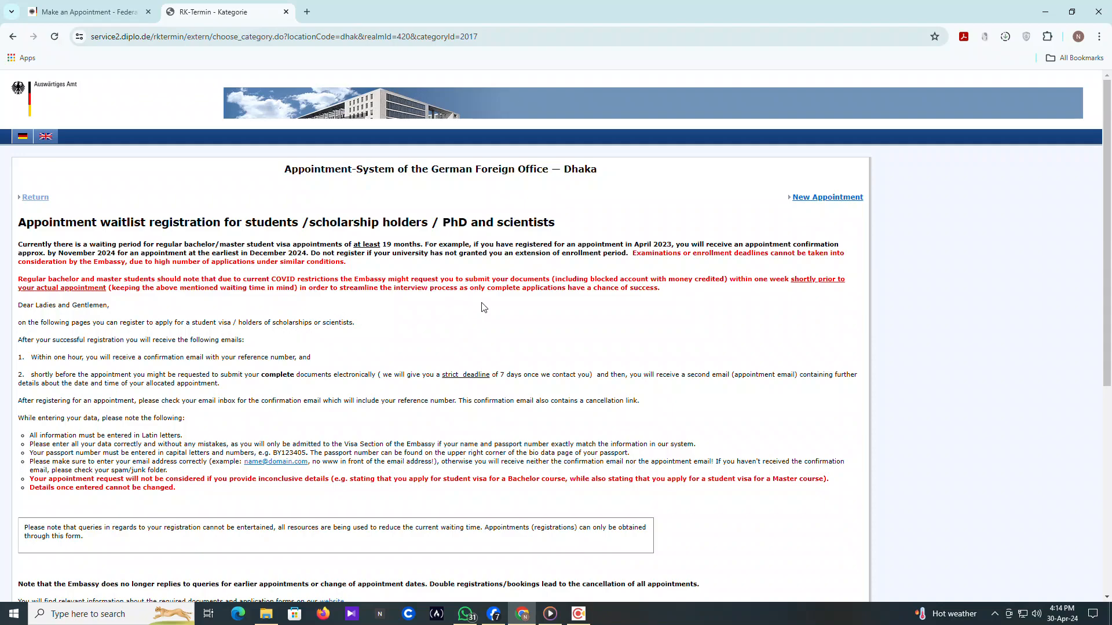
scroll(481, 309, "down", 1)
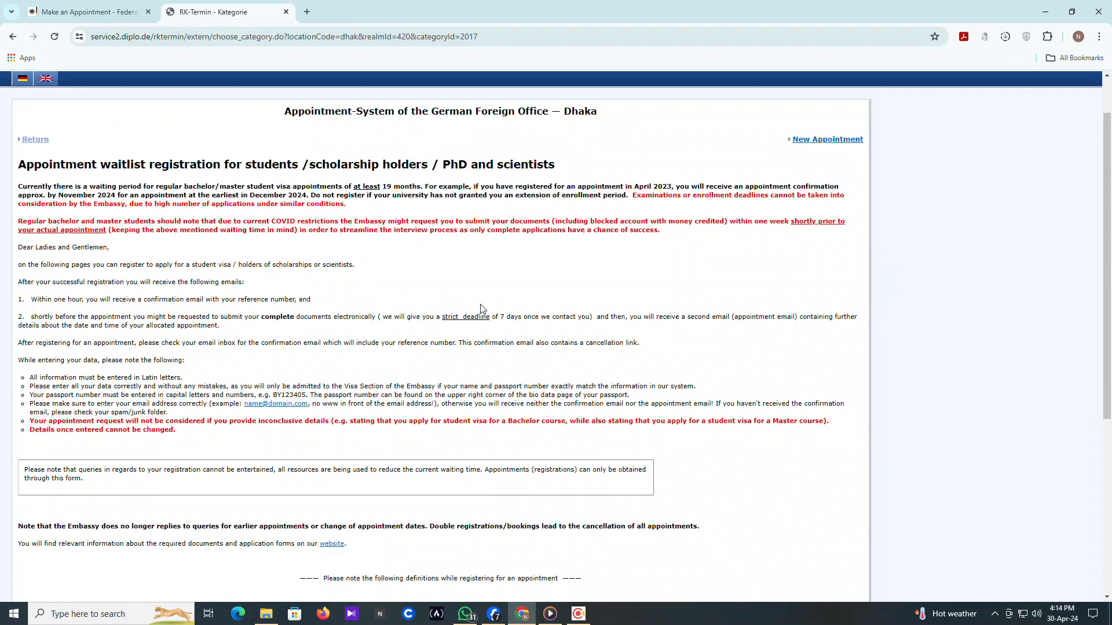
scroll(480, 309, "up", 1)
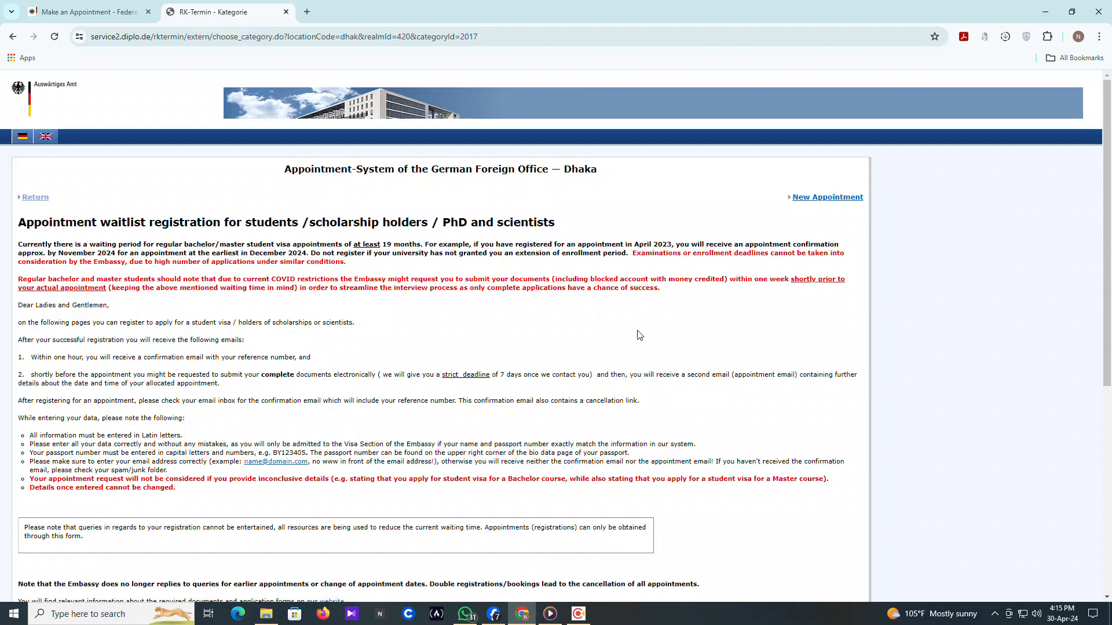
scroll(640, 339, "down", 2)
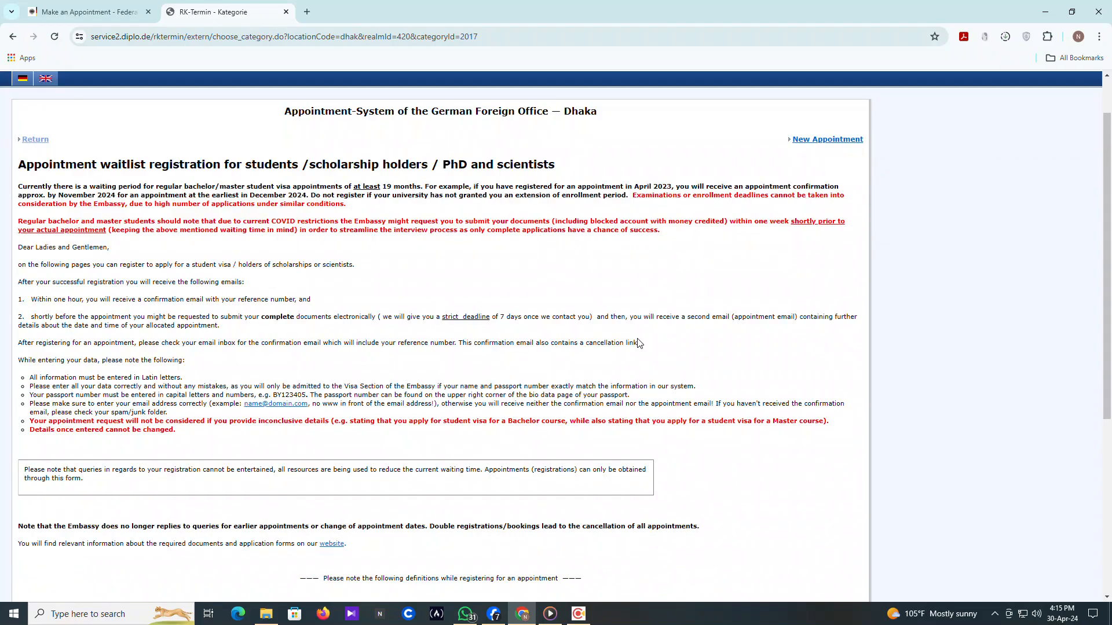
scroll(640, 342, "down", 5)
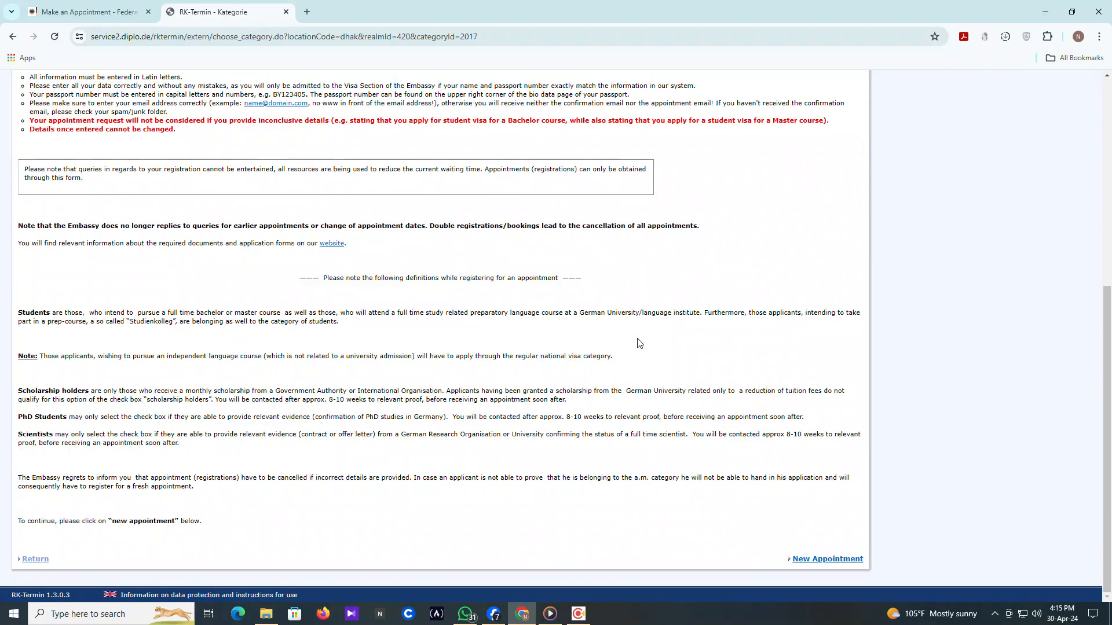
scroll(640, 344, "up", 6)
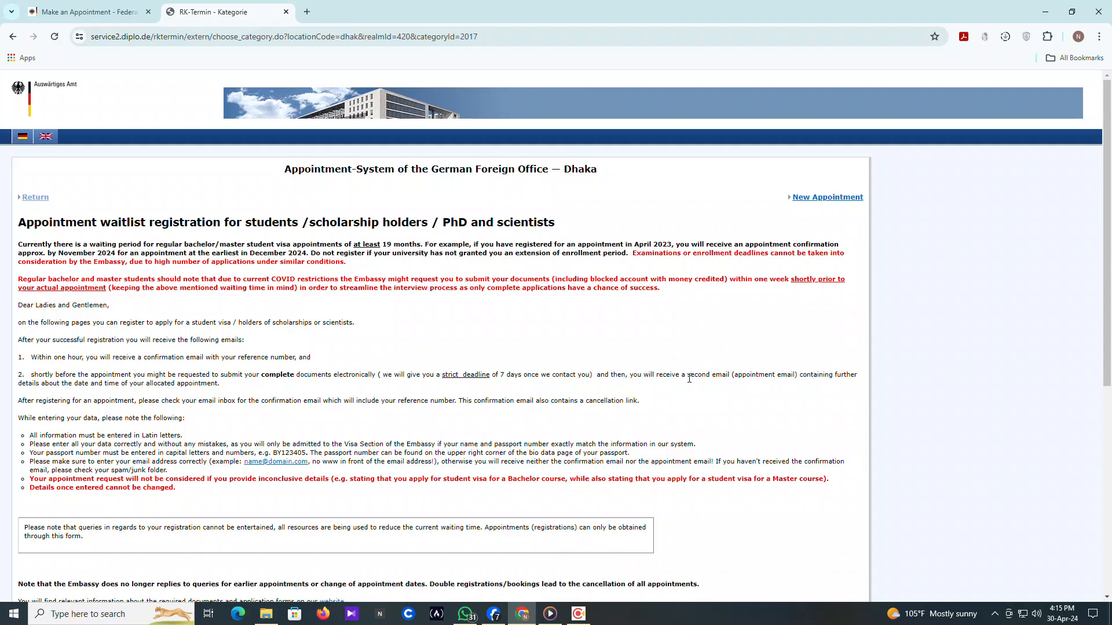
scroll(704, 417, "down", 1)
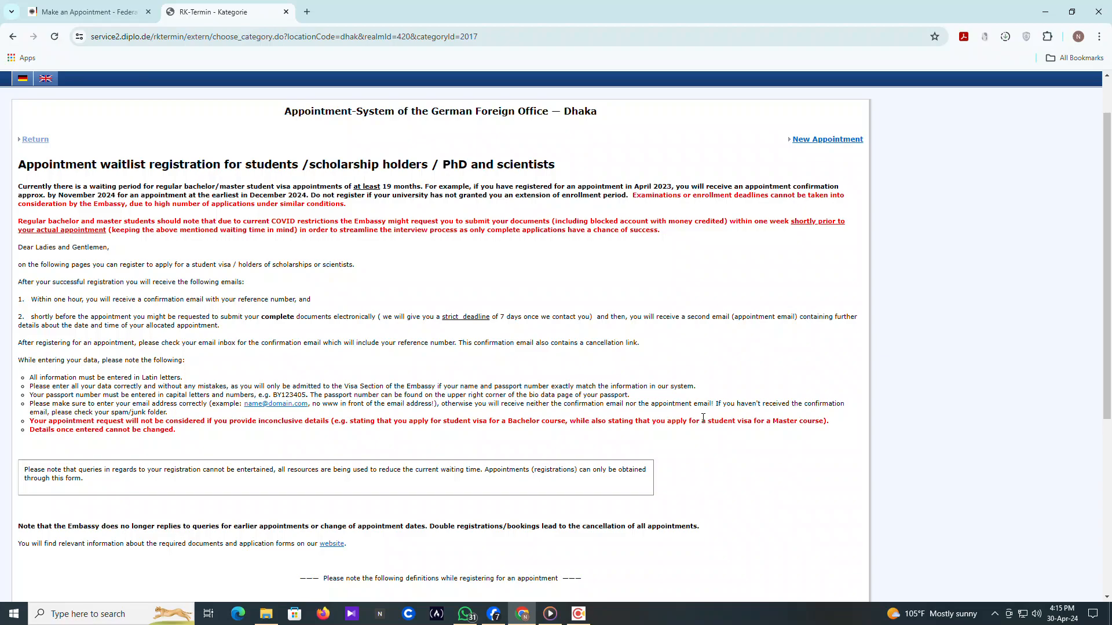
scroll(704, 417, "down", 5)
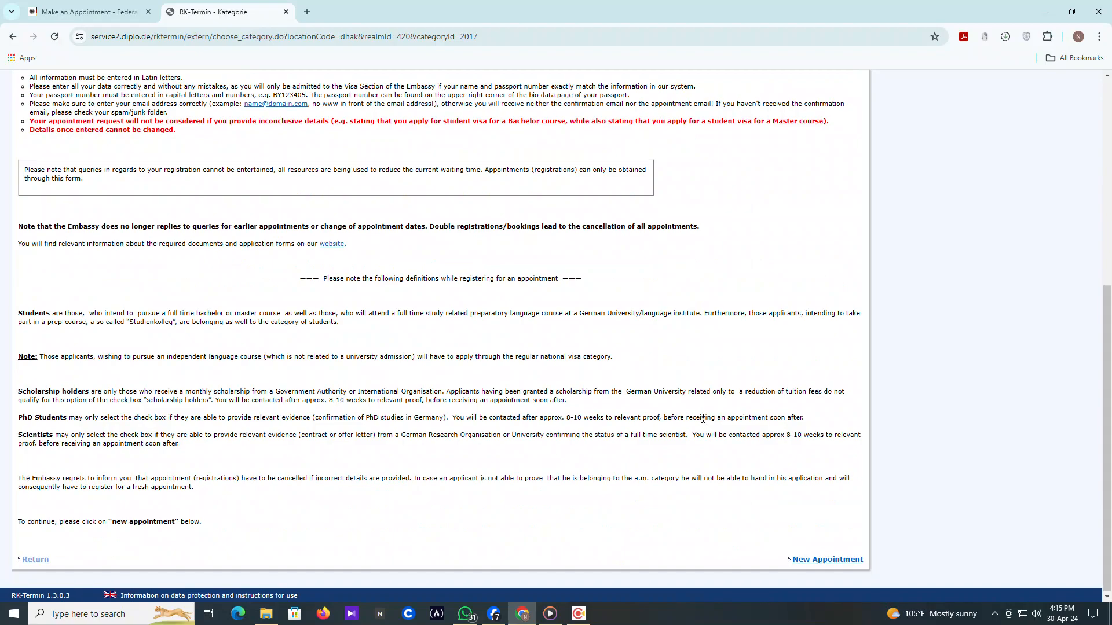
scroll(704, 422, "up", 3)
scroll(704, 423, "down", 3)
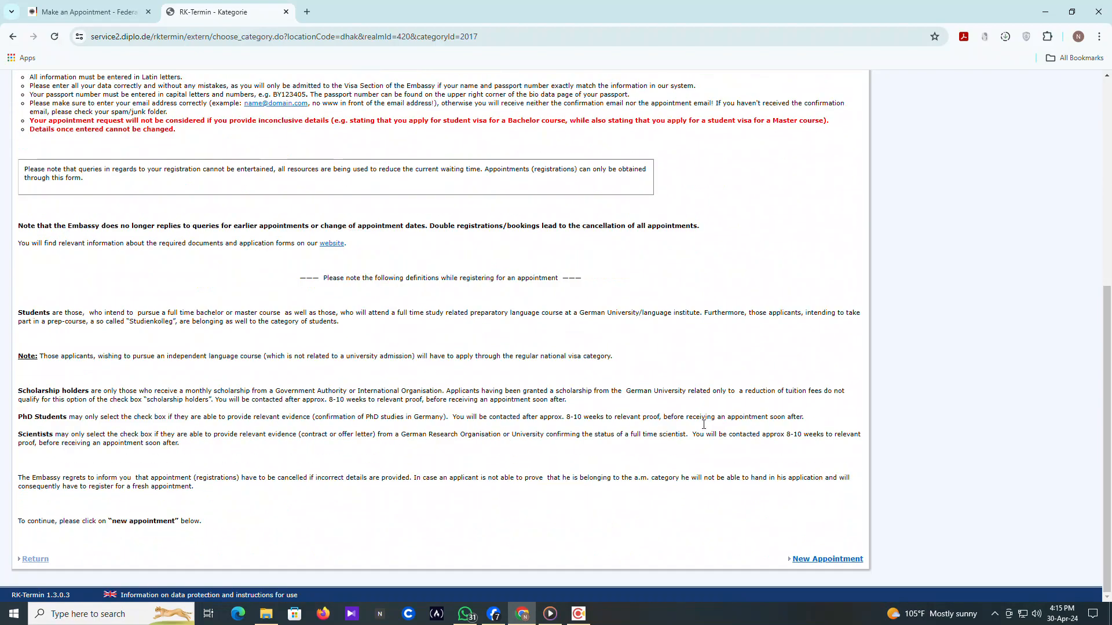
Start a New Appointment registration and place the cursor in the Last Name field
left_click(807, 560)
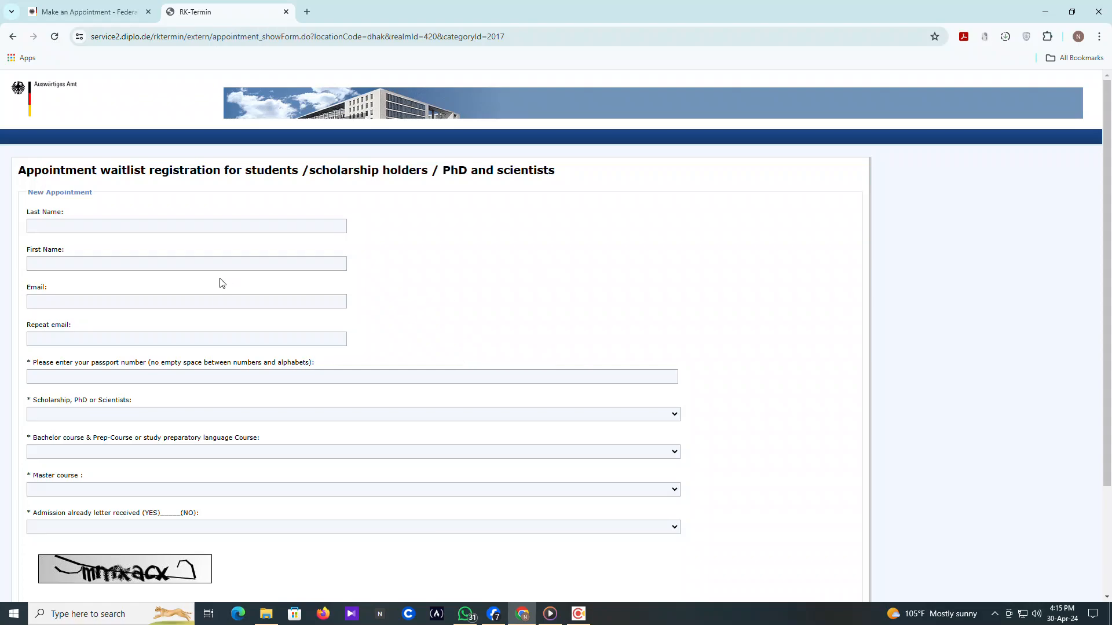
scroll(252, 253, "down", 3)
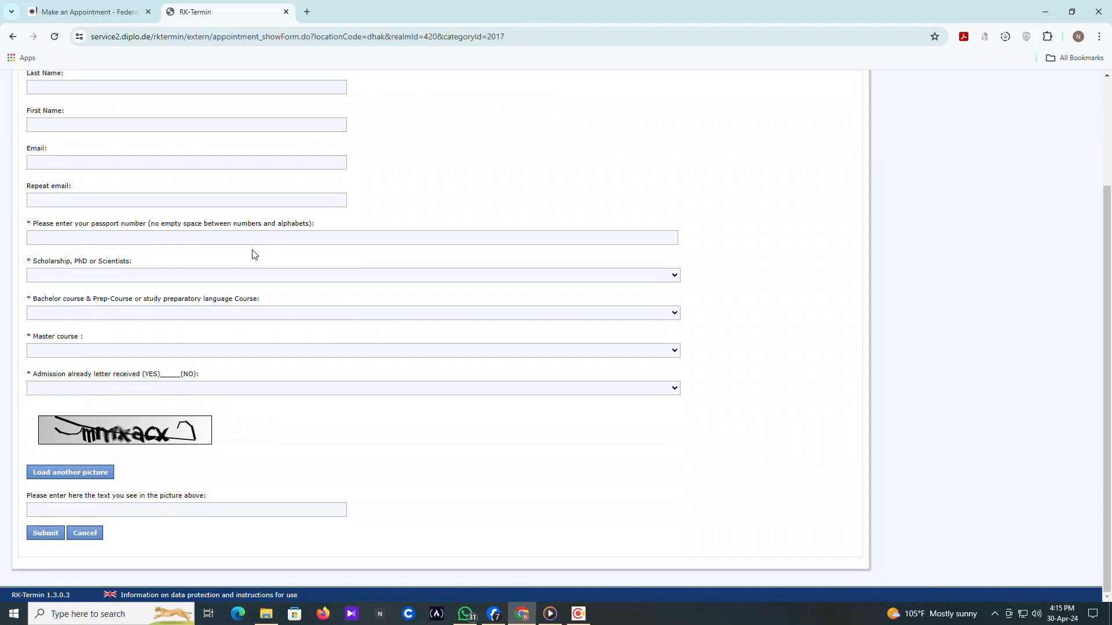
scroll(252, 253, "up", 3)
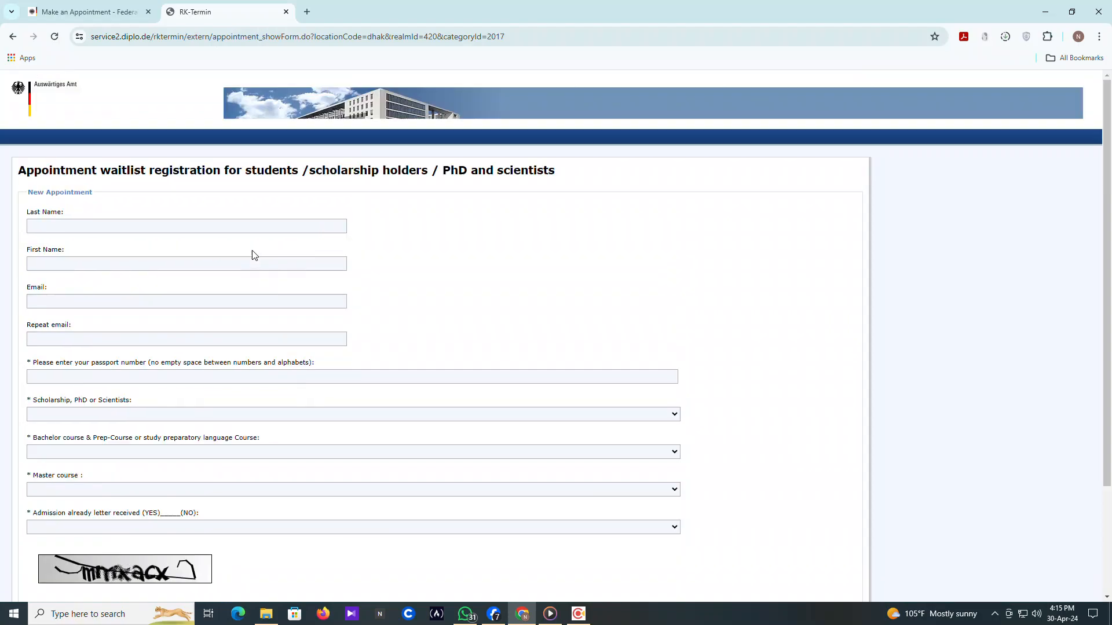
left_click(76, 223)
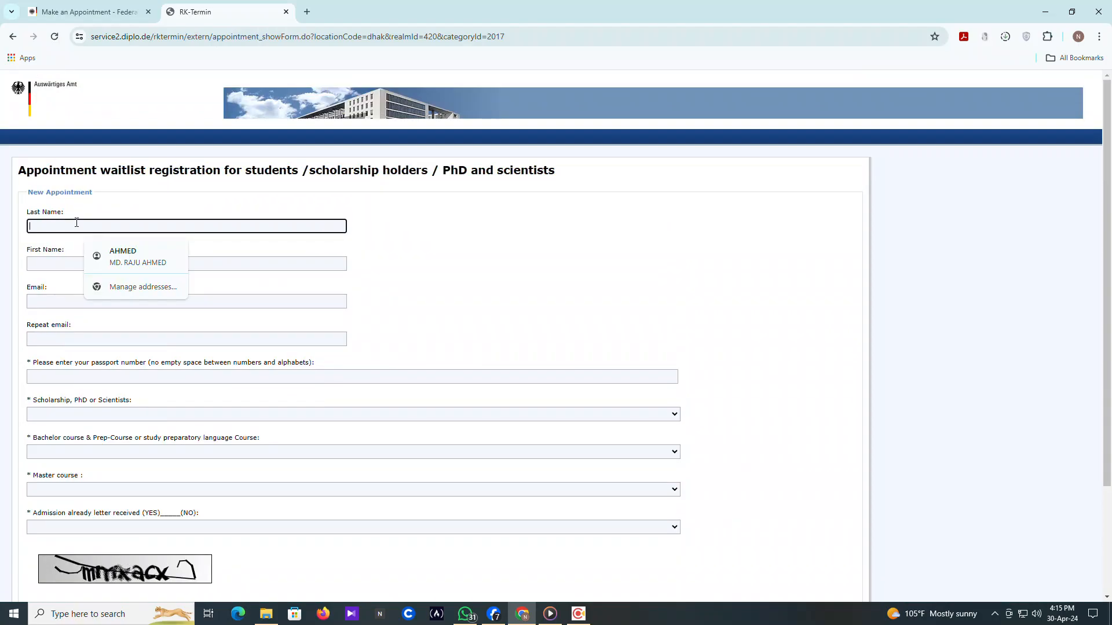
Enter the applicant's last name and first name
type("MD")
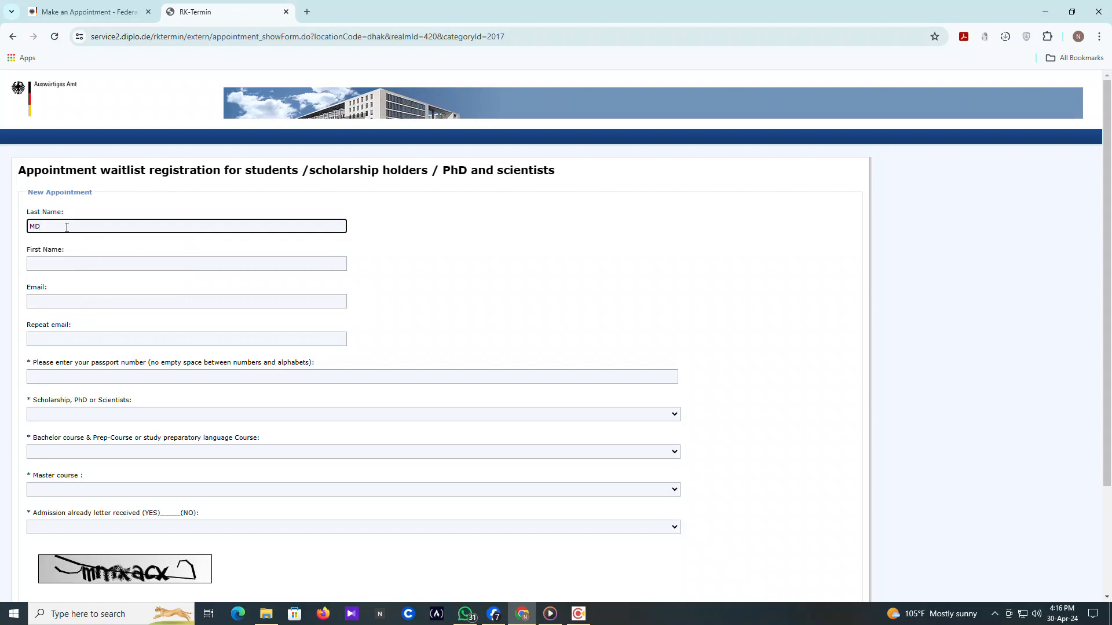
left_click(47, 265)
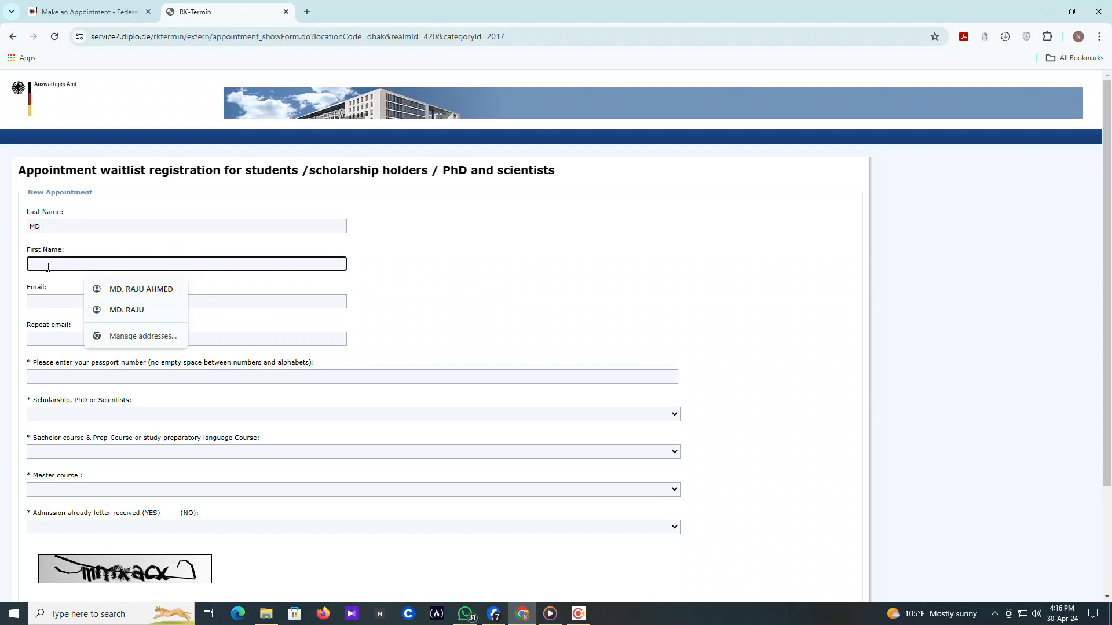
type("ABCD")
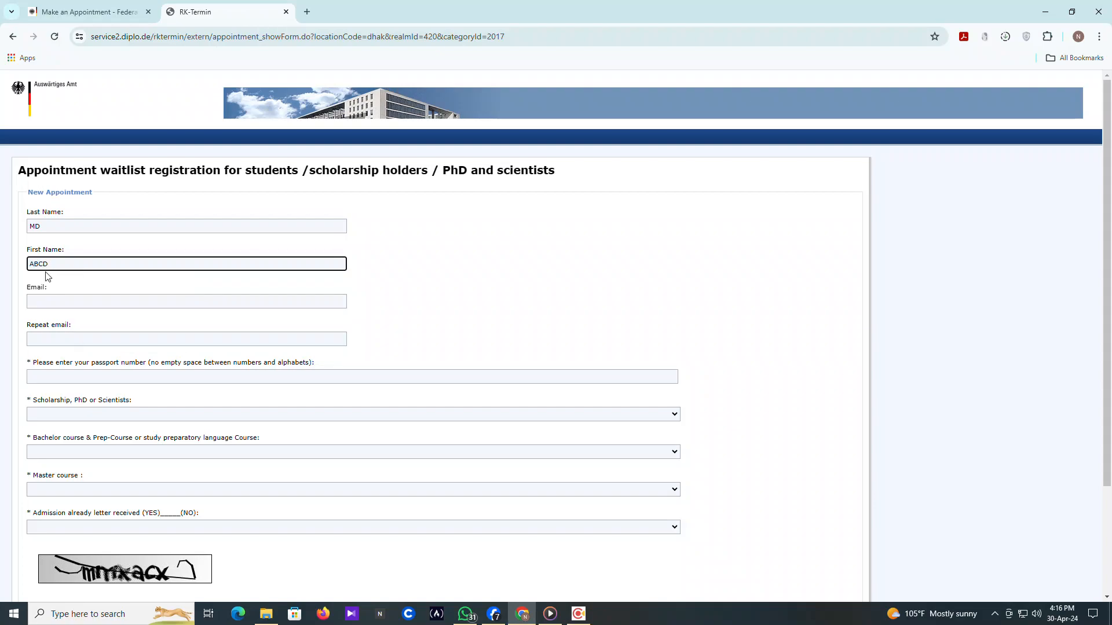
Fill the e-mail field with a saved address from Chrome's autofill list and move to Repeat email
left_click(53, 301)
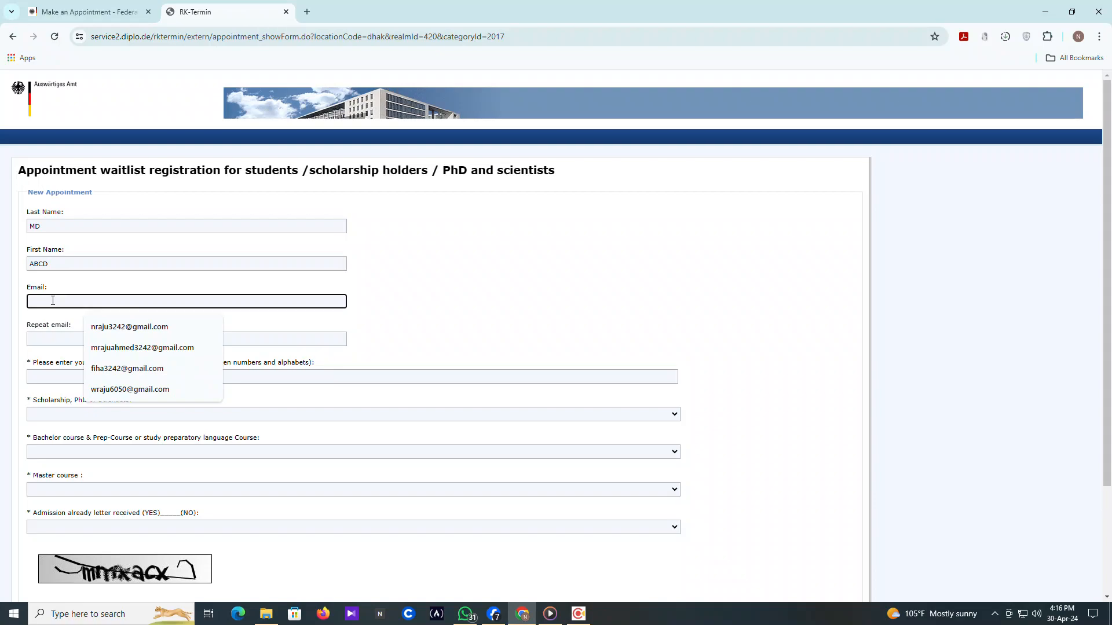
left_click(123, 283)
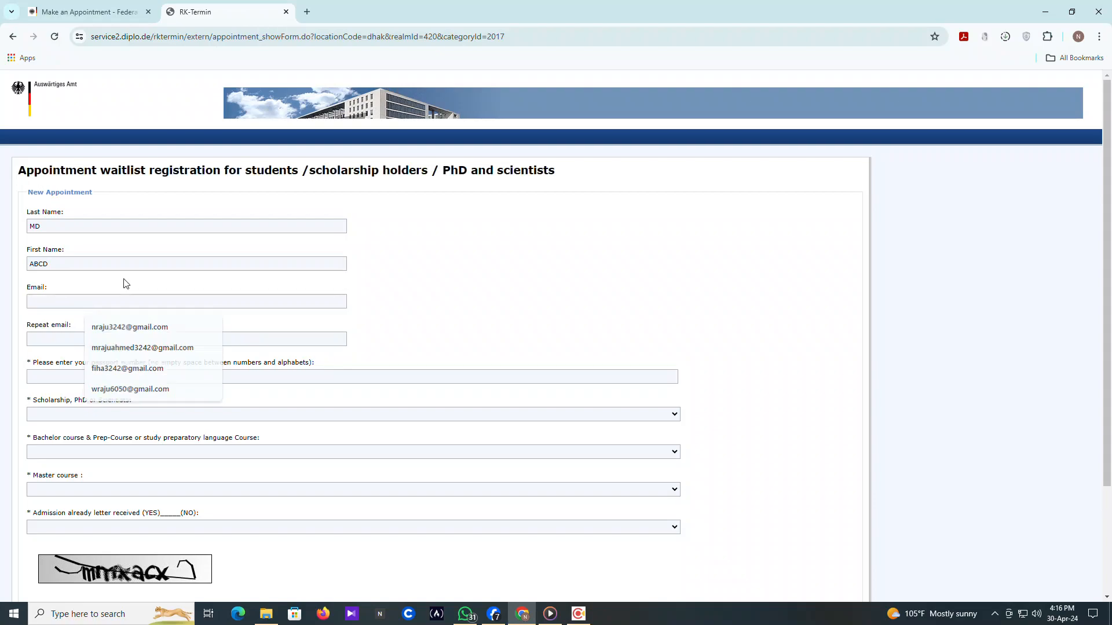
left_click(61, 305)
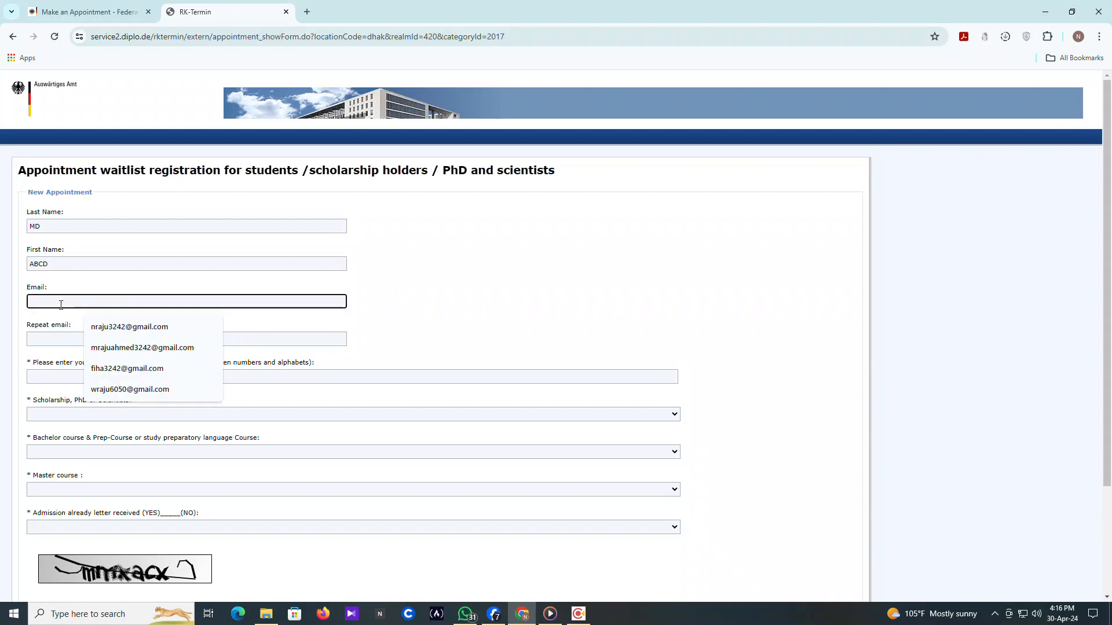
left_click(124, 369)
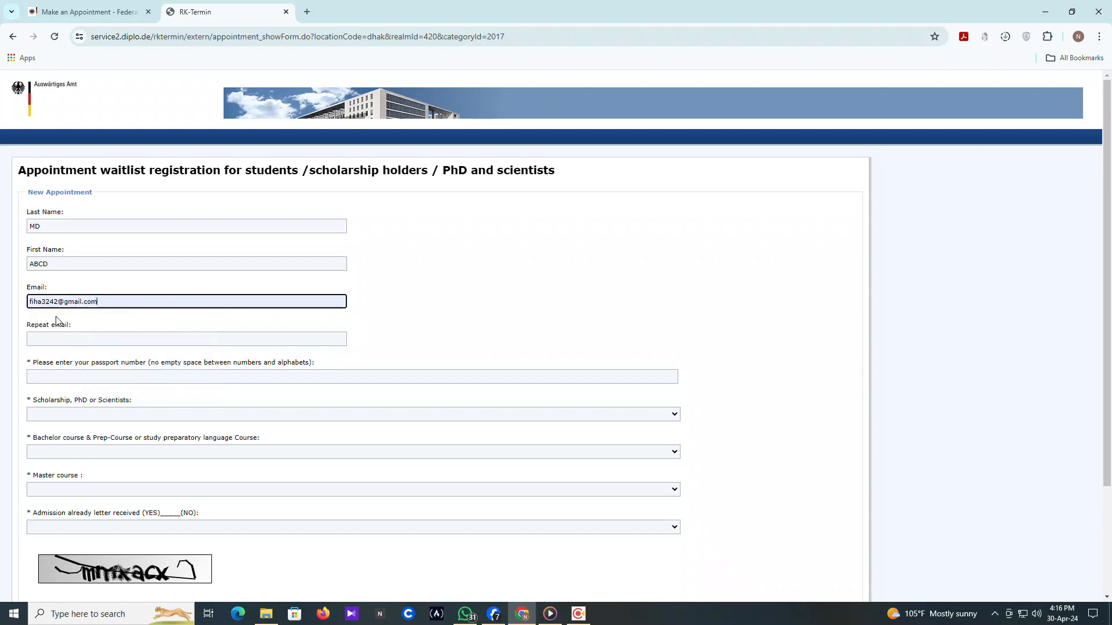
left_click(106, 340)
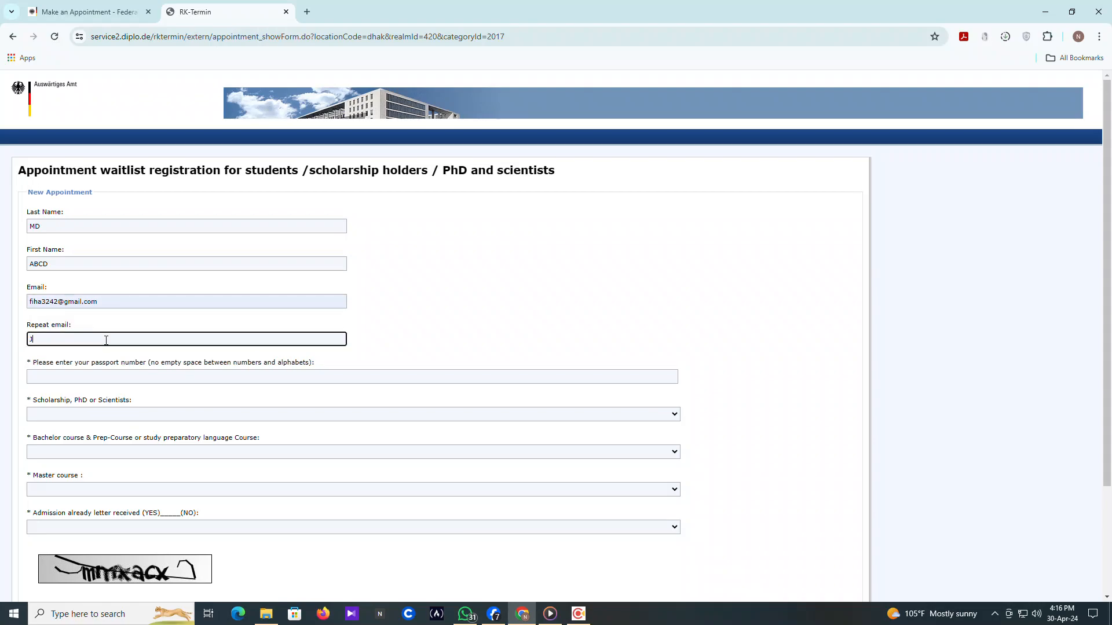
Switch Chrome to full screen, repeat the applicant's e-mail address, and fill in the passport number
key("F11")
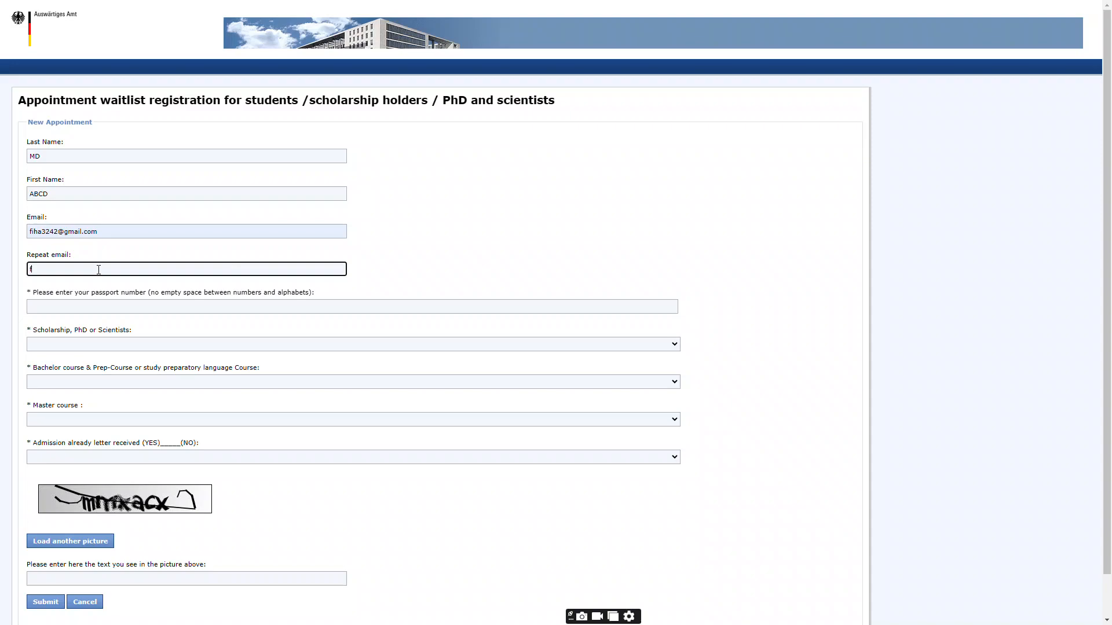
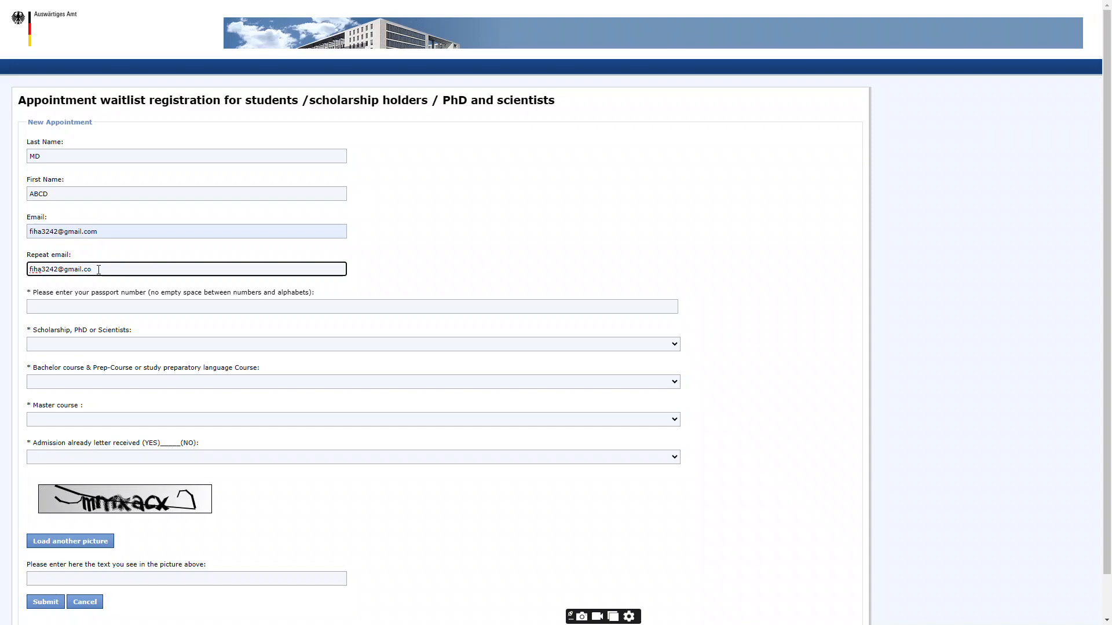
left_click(104, 306)
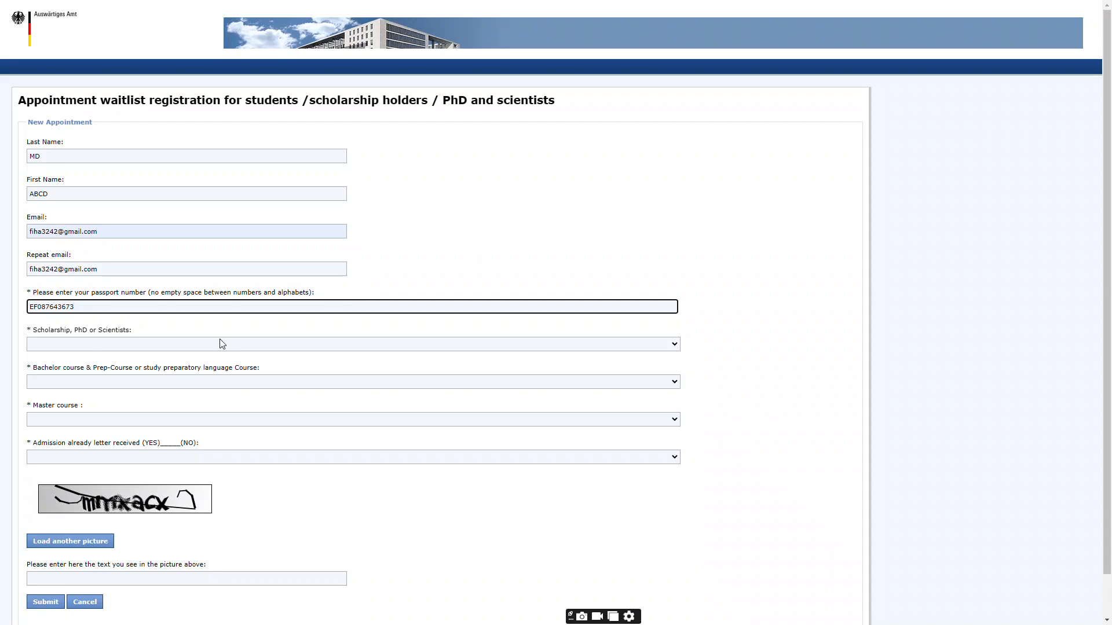
left_click(674, 345)
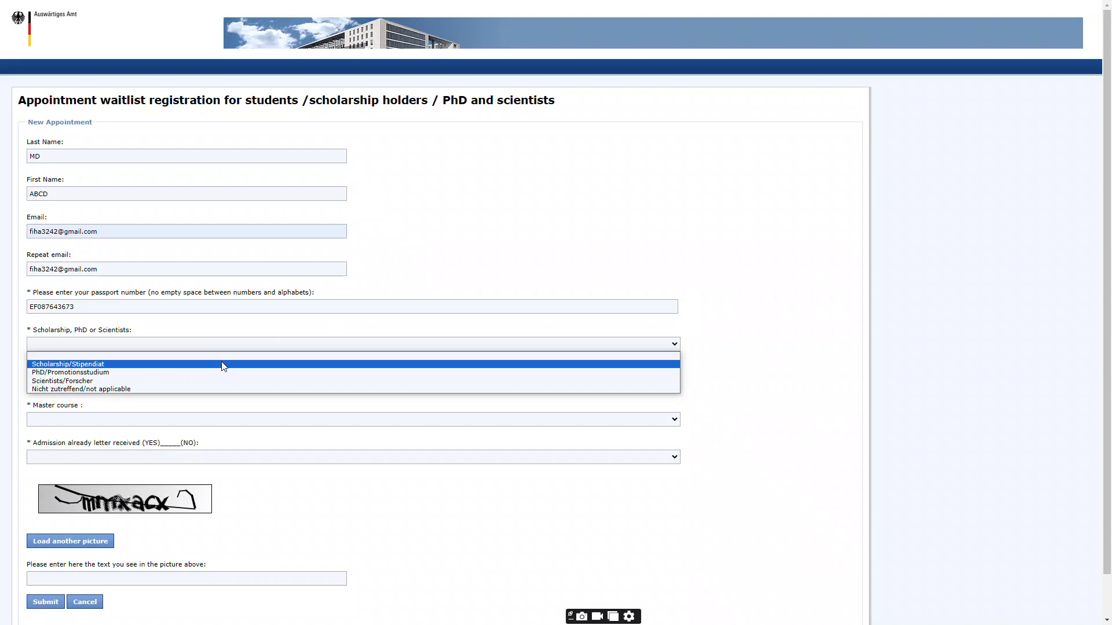
Set the scholarship, PhD or scientist answer to 'Nicht zutreffend/not applicable'
left_click(395, 268)
left_click(659, 345)
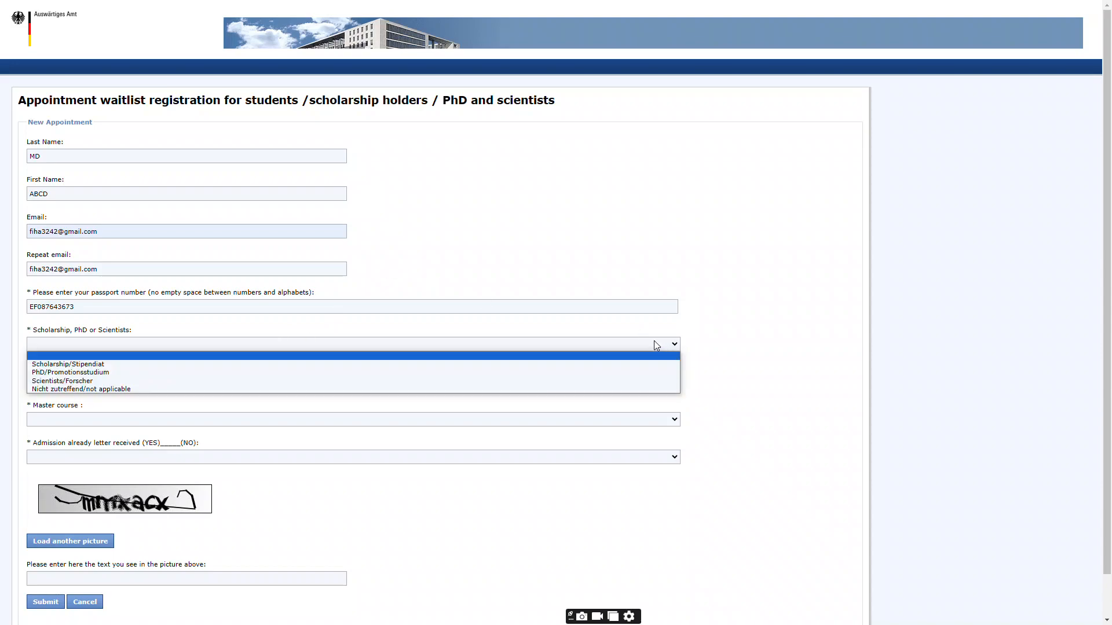
left_click(180, 389)
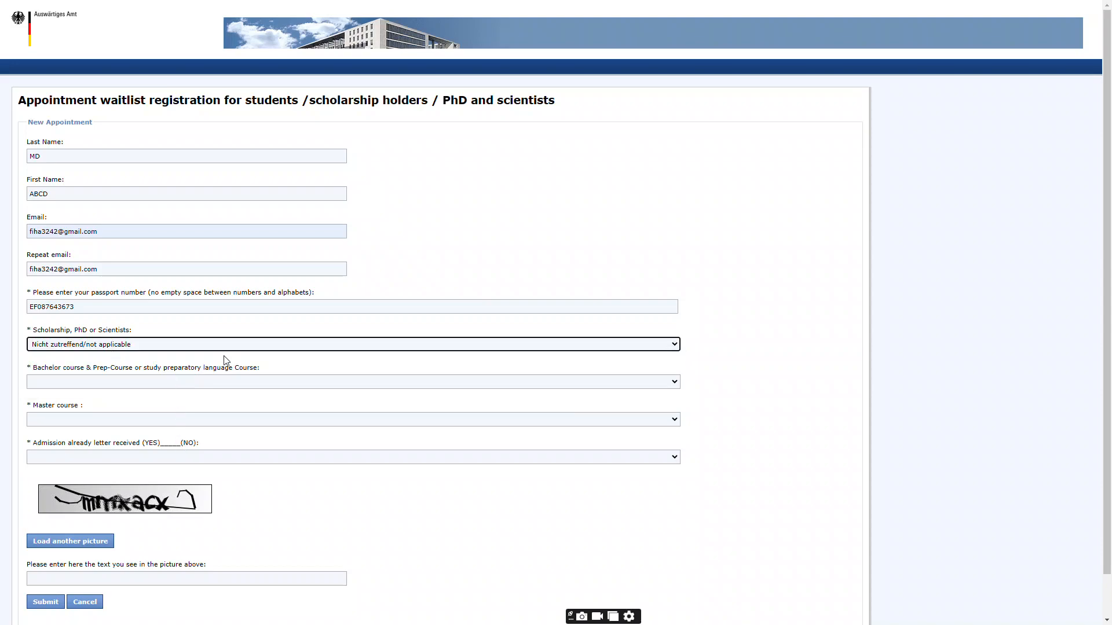
Set Bachelor course to 'Nicht zutreffend/not applicable' and Master course to 'Masterkurs /Master course'
left_click(673, 384)
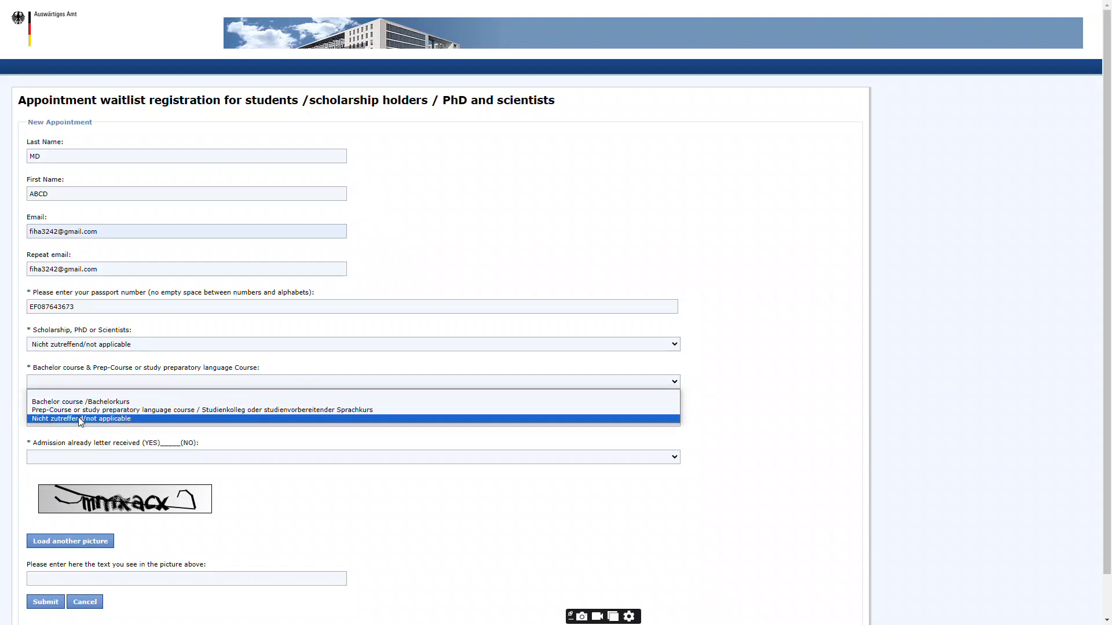
left_click(129, 420)
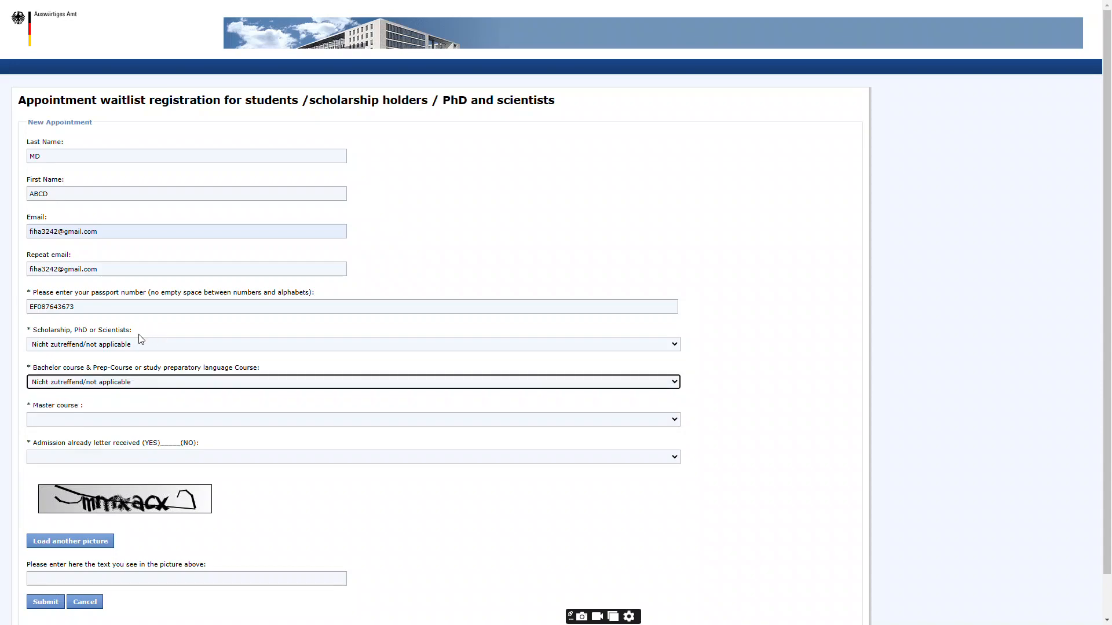
left_click(672, 419)
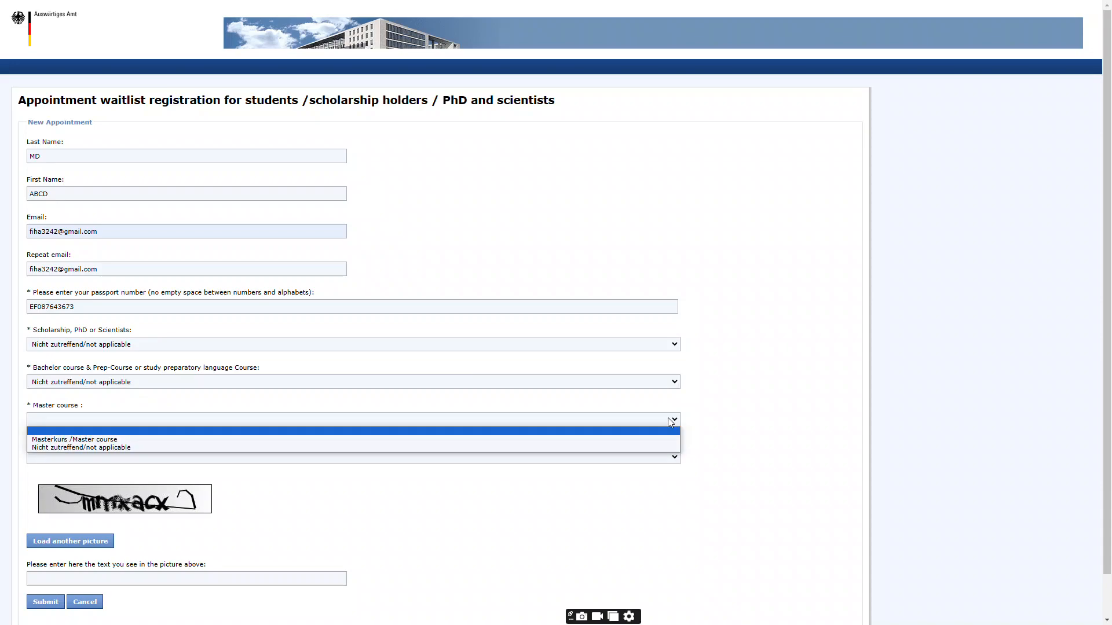
left_click(94, 440)
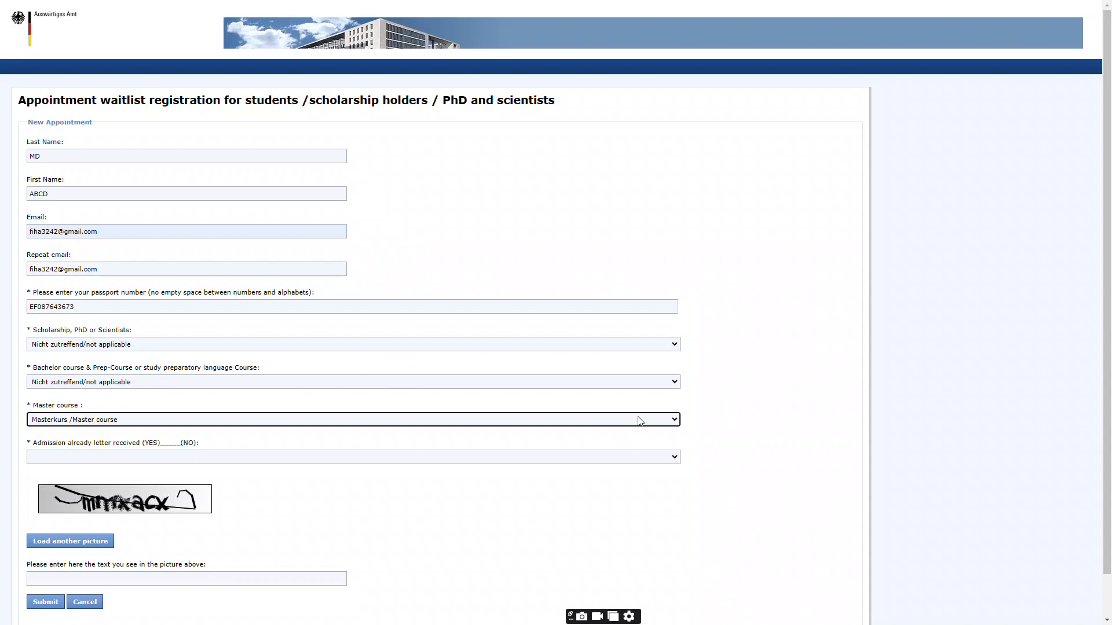
left_click(665, 386)
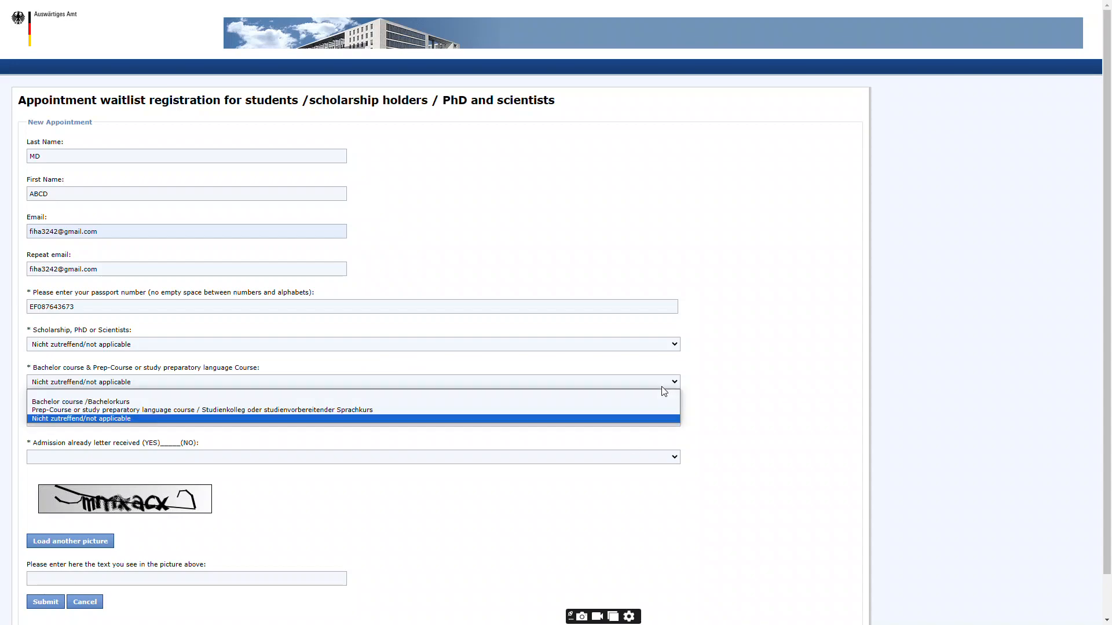
left_click(378, 364)
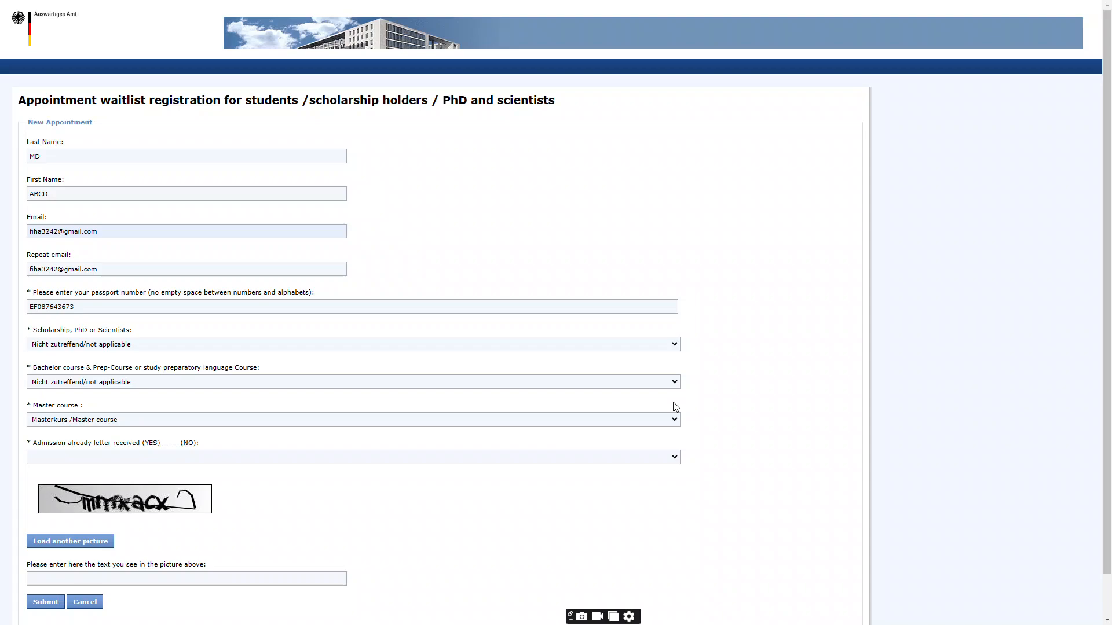
scroll(390, 491, "down", 2)
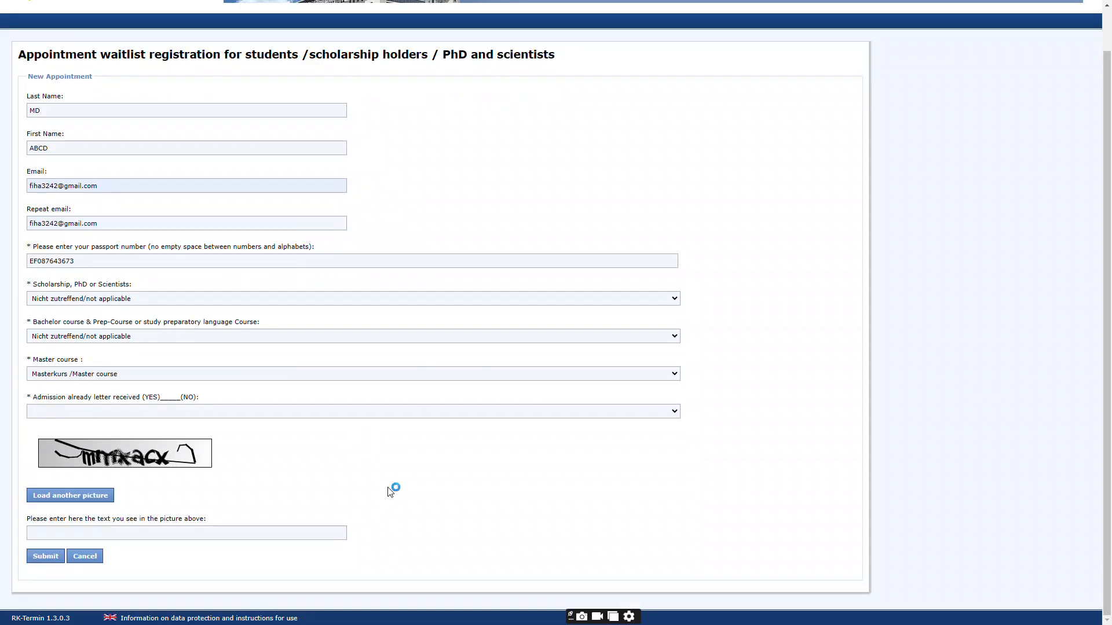
Confirm scholarship and Bachelor stay not applicable and Master stays Masterkurs, then show admission-letter choices
left_click(254, 299)
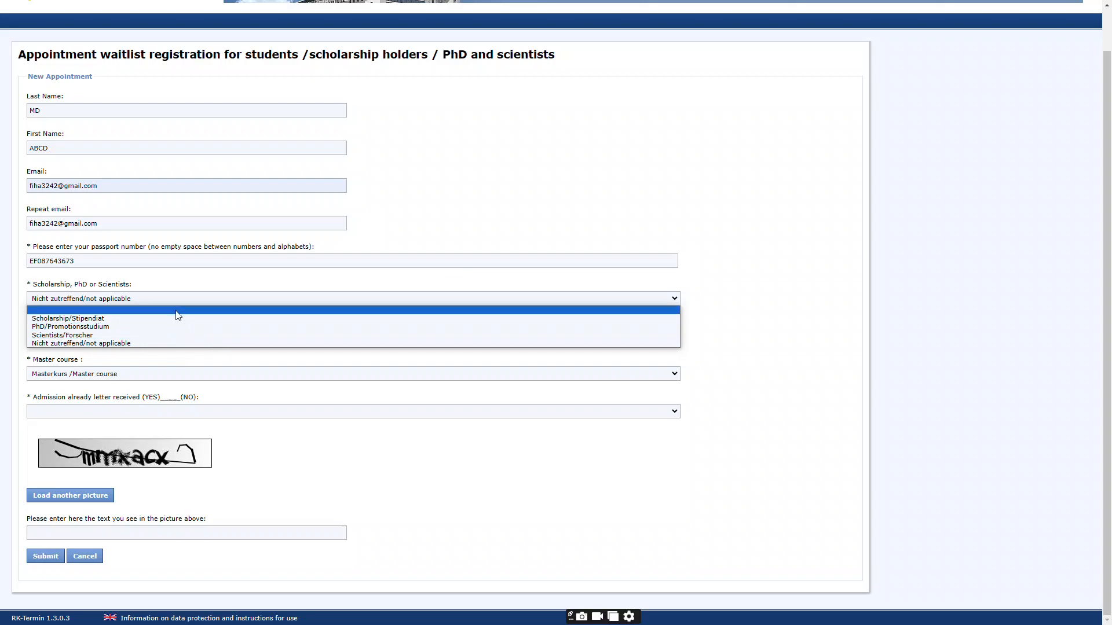
left_click(201, 280)
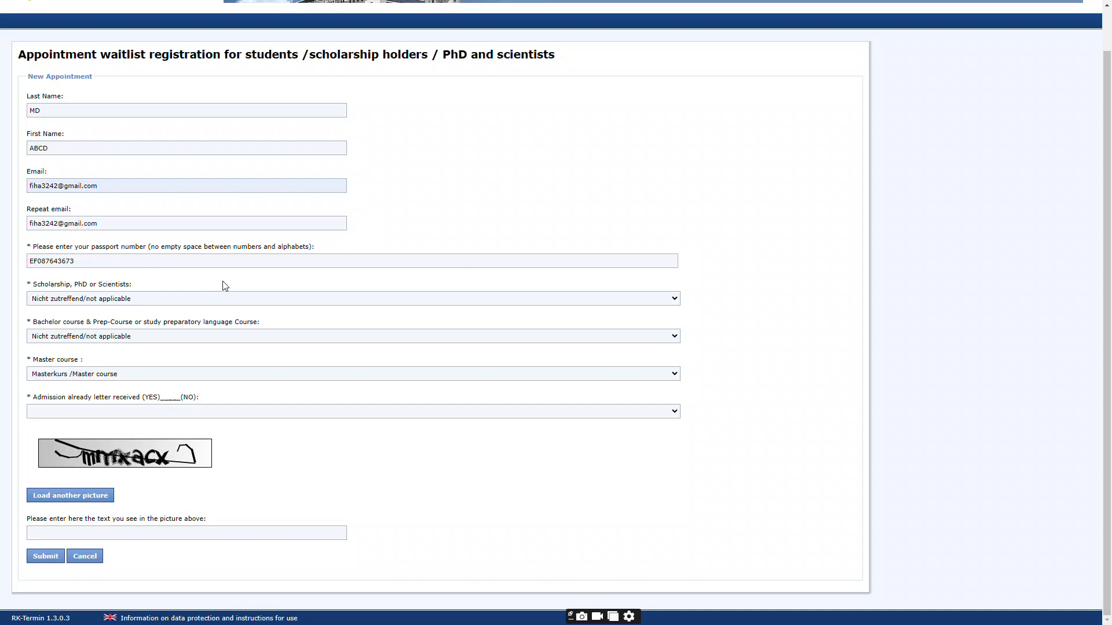
left_click(260, 304)
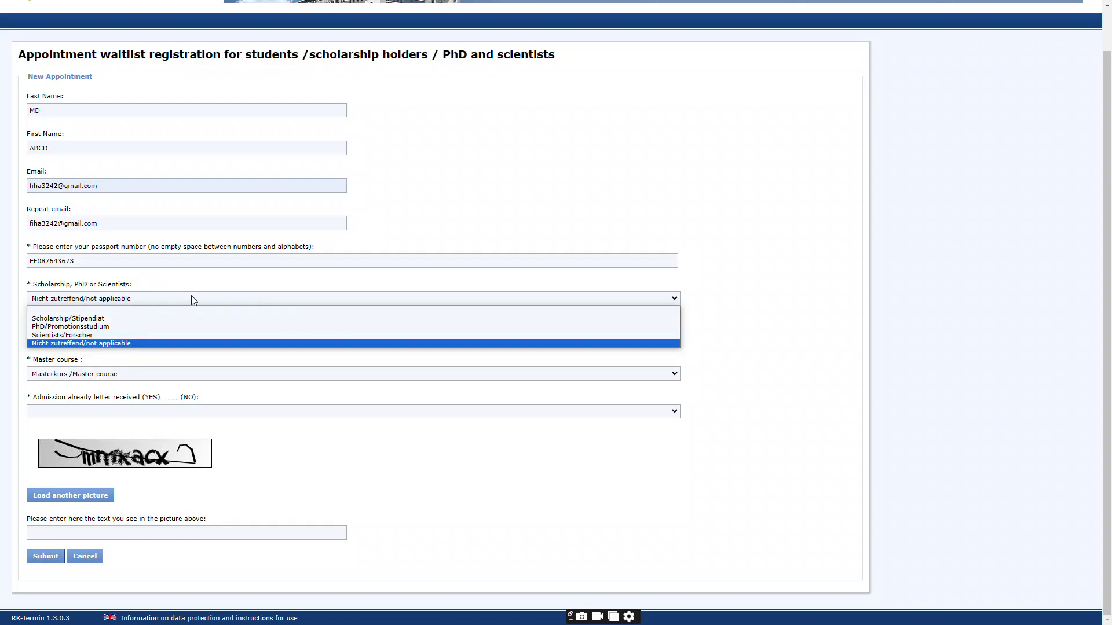
left_click(247, 282)
left_click(350, 337)
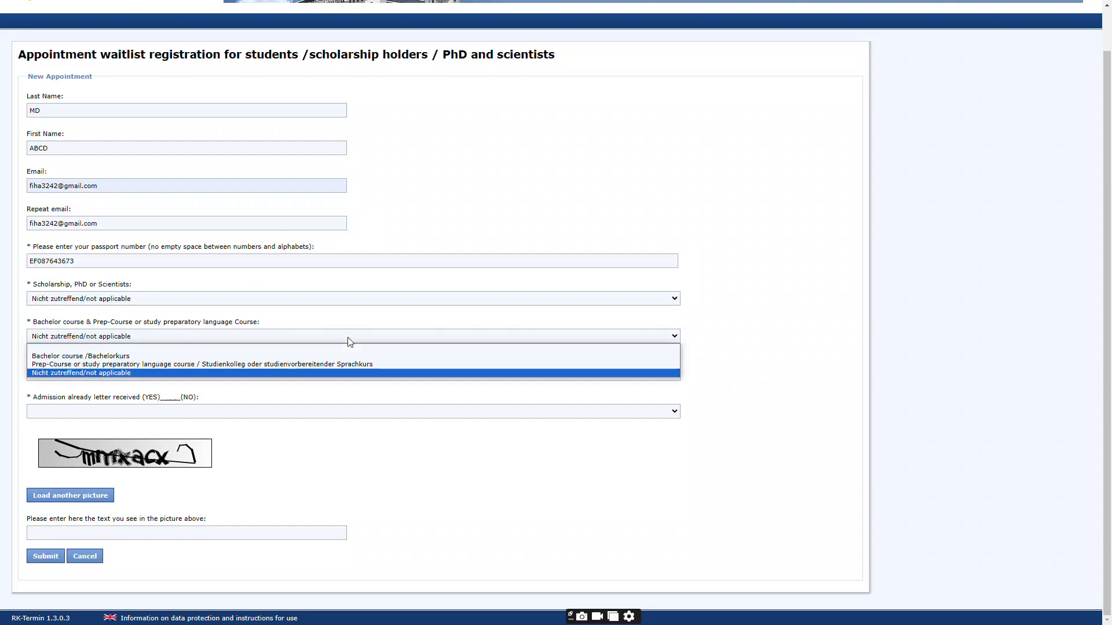
left_click(284, 323)
left_click(257, 375)
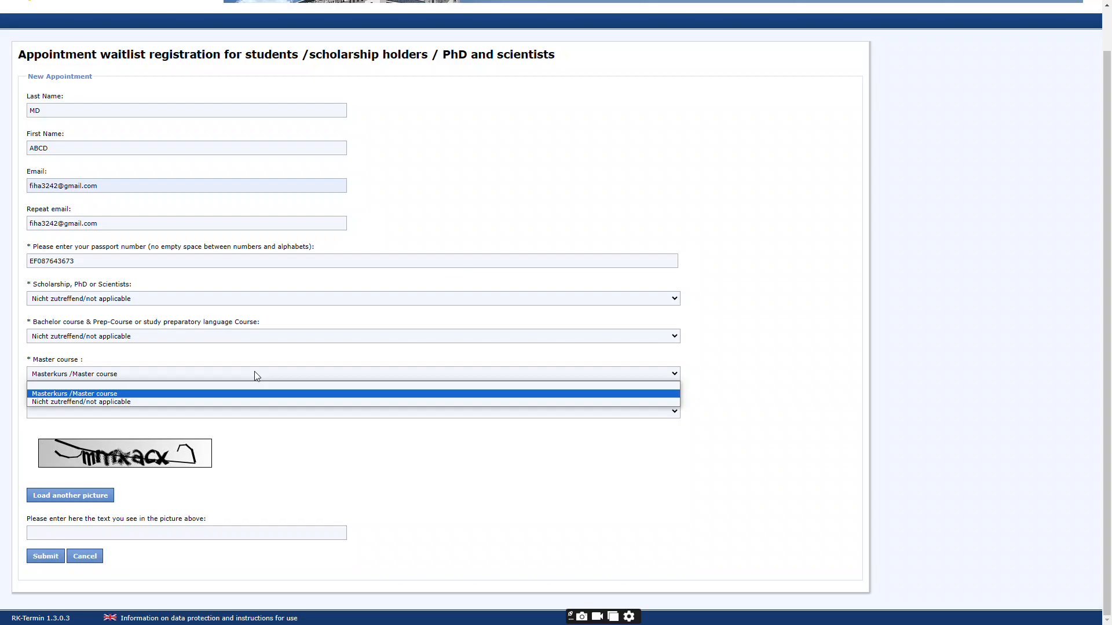
left_click(295, 327)
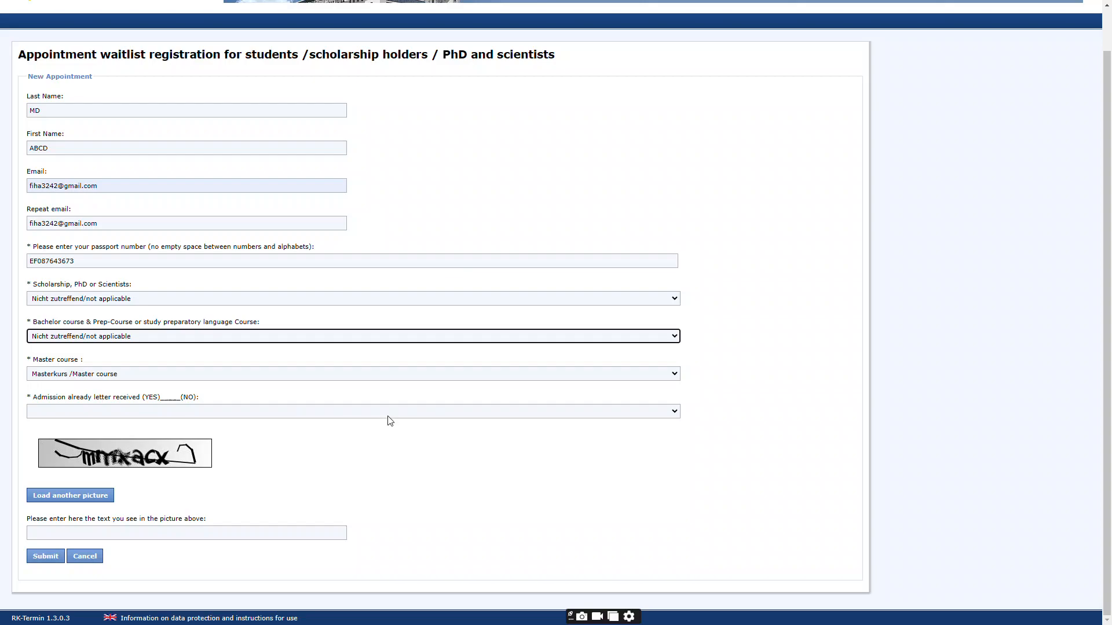
left_click(669, 412)
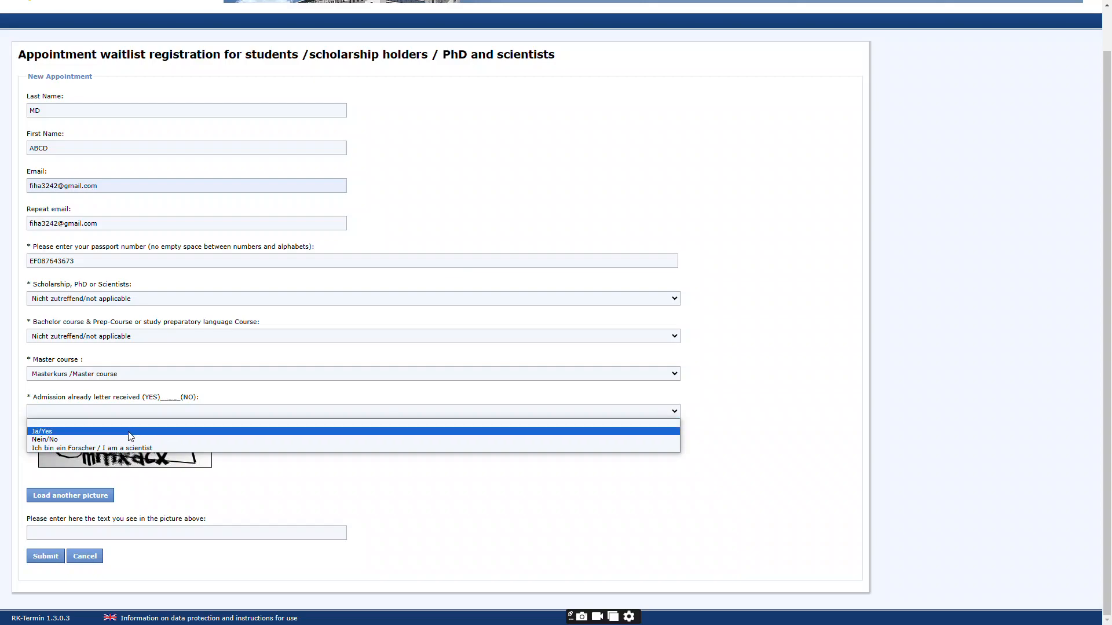
Answer 'Nein/No' to the admission letter question, click into the captcha field, and submit the form
left_click(91, 440)
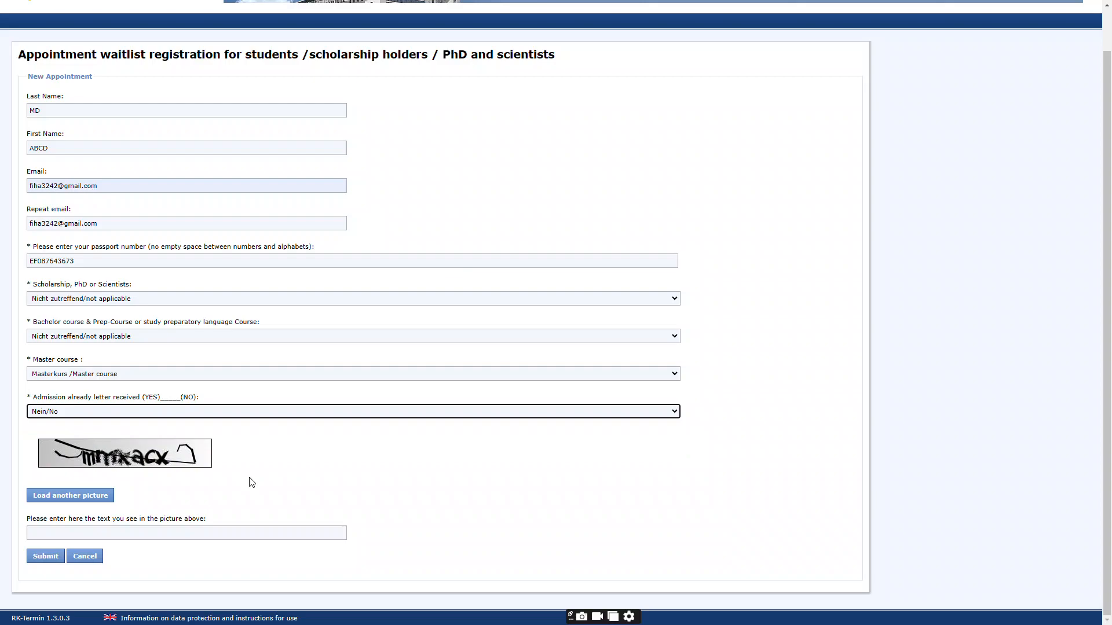
left_click(75, 533)
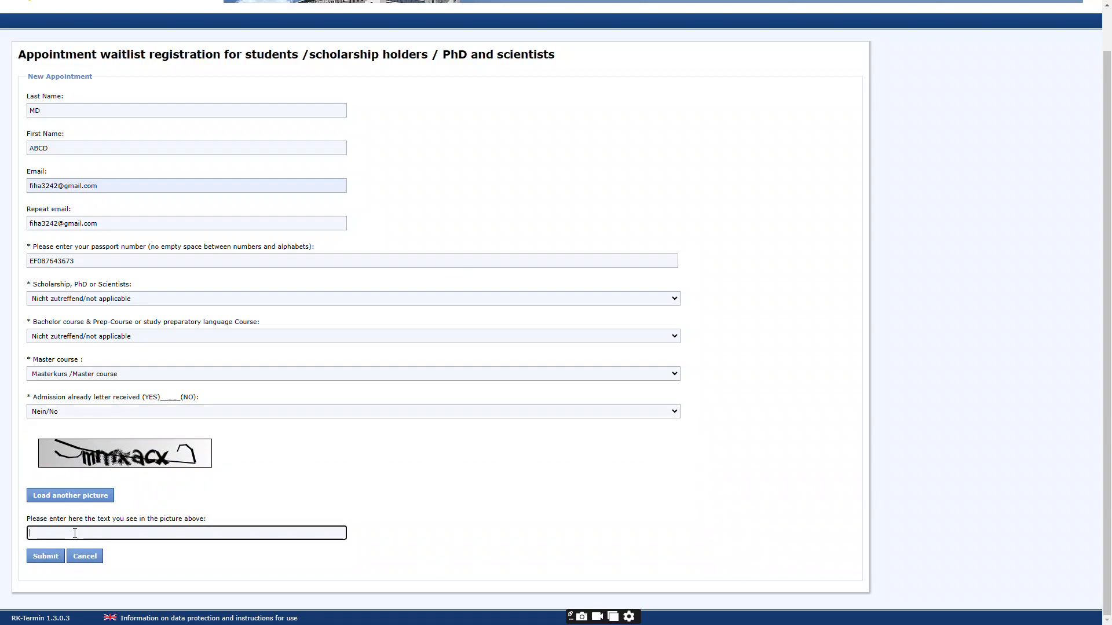
left_click(72, 492)
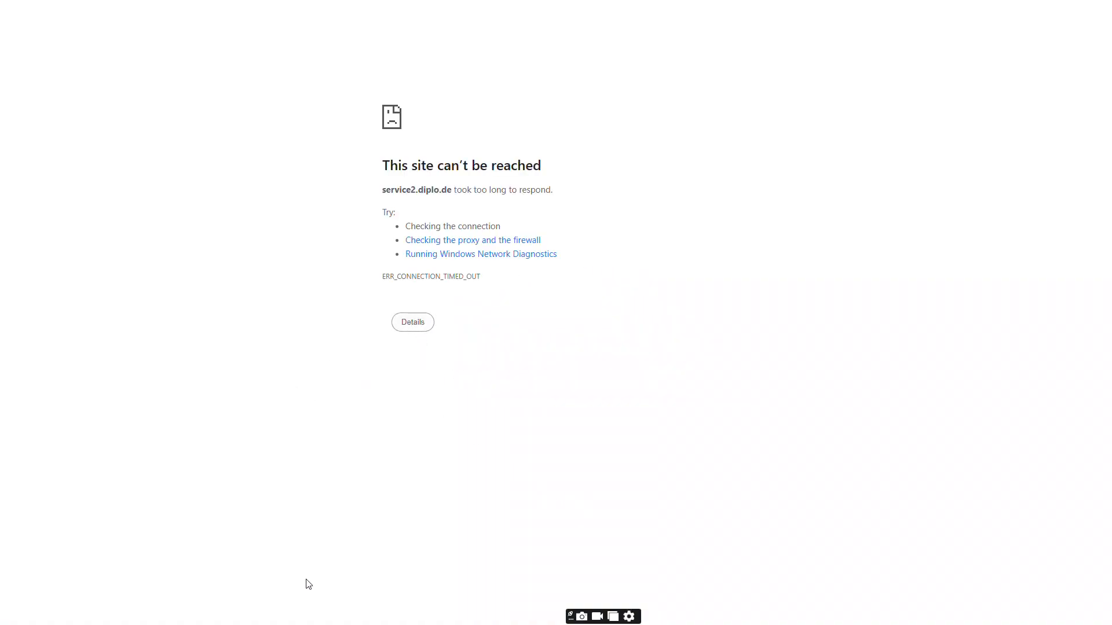
Expand the timeout error's details, exit full-screen, and return to the embassy's Make an Appointment page
left_click(411, 327)
mouse_move(1104, 6)
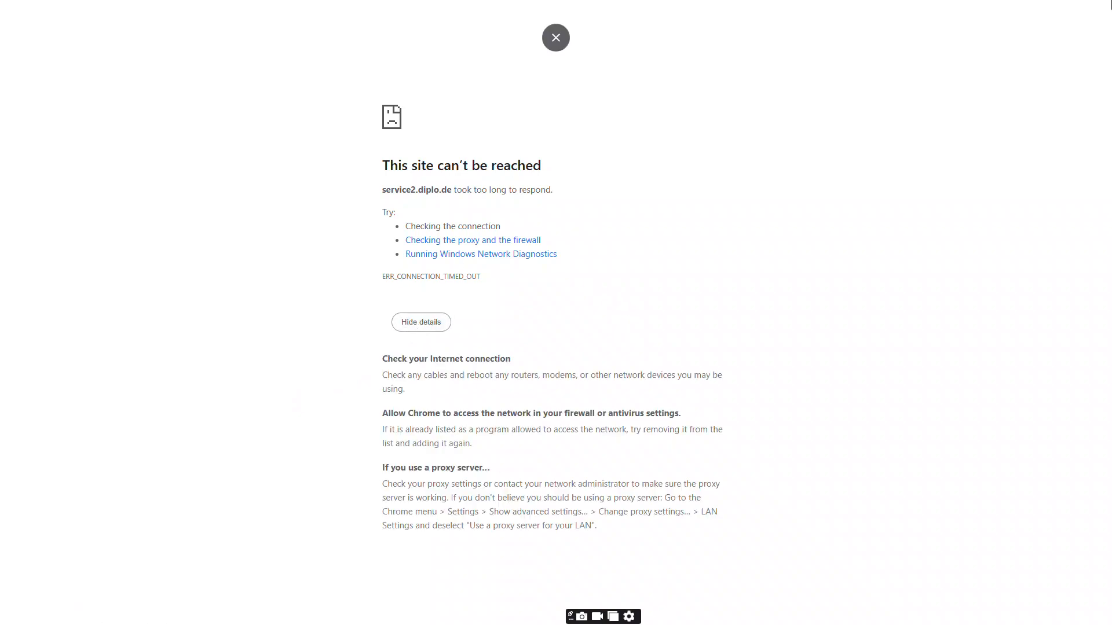
left_click(555, 40)
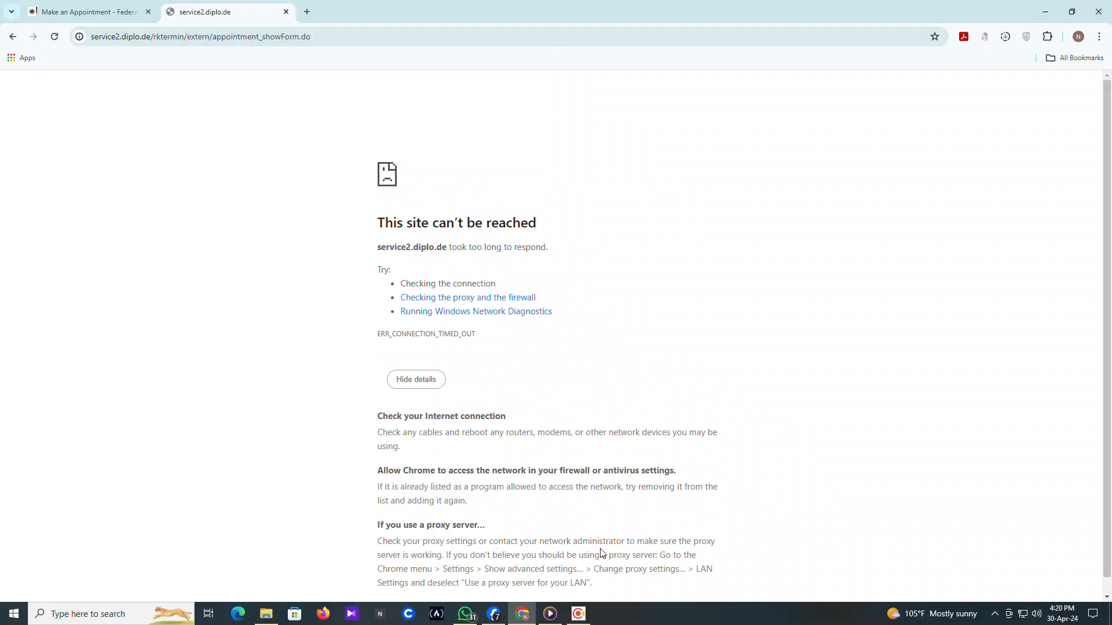
left_click(580, 614)
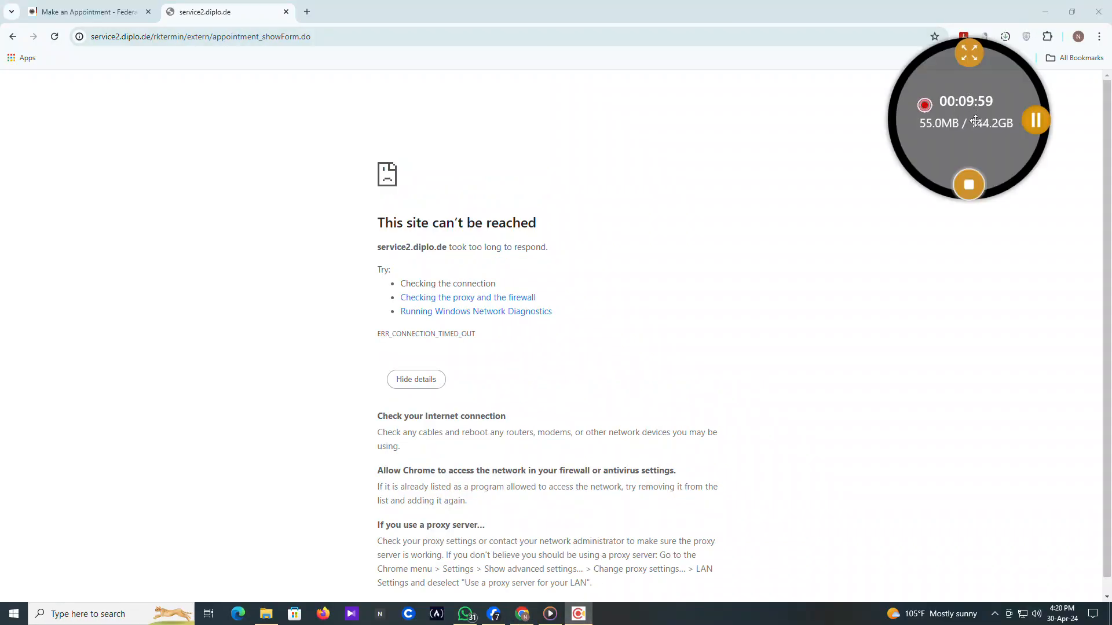
left_click(1029, 128)
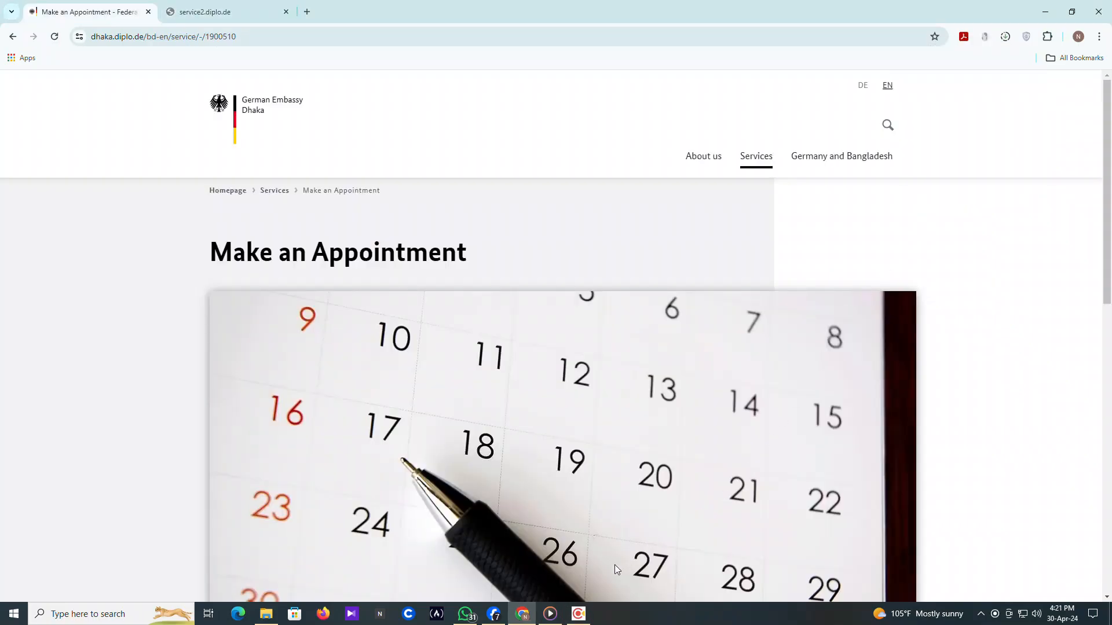
left_click(552, 614)
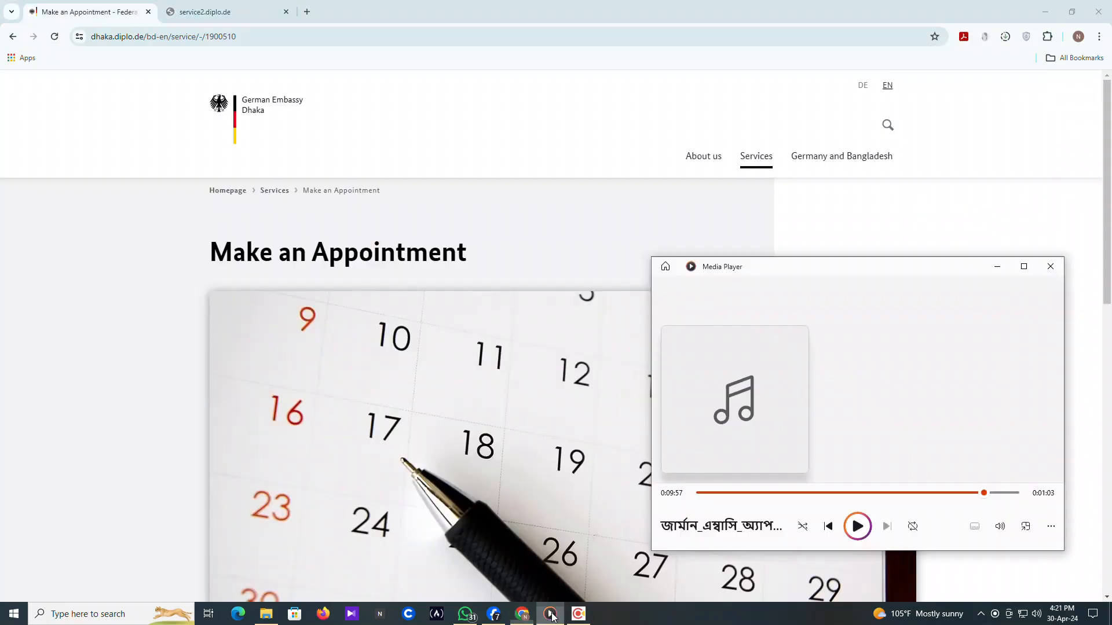
left_click(859, 526)
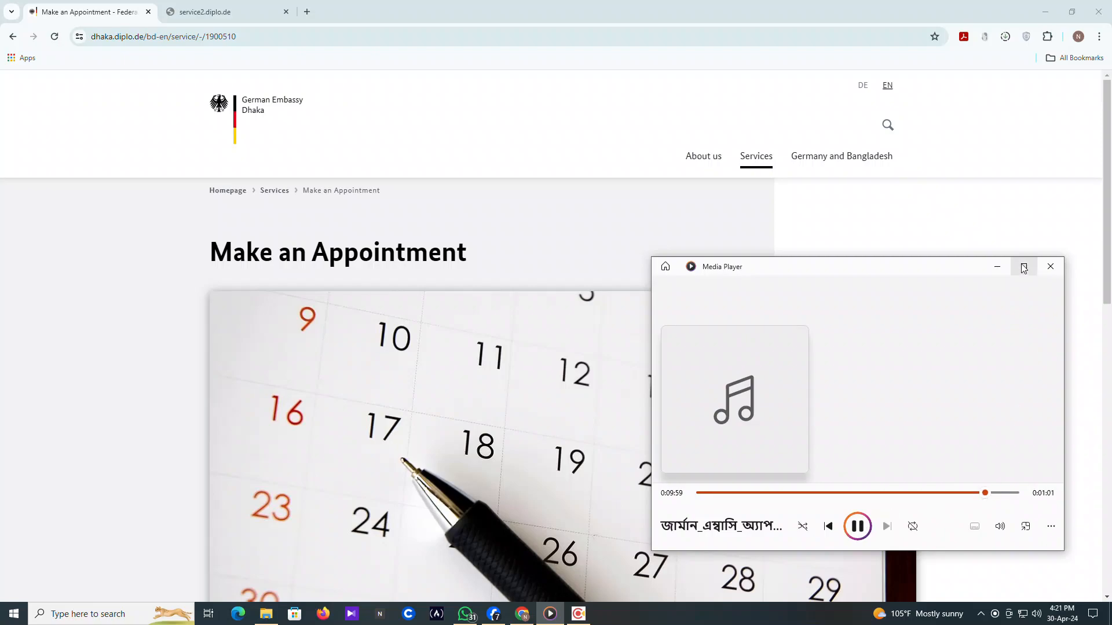
left_click(1006, 268)
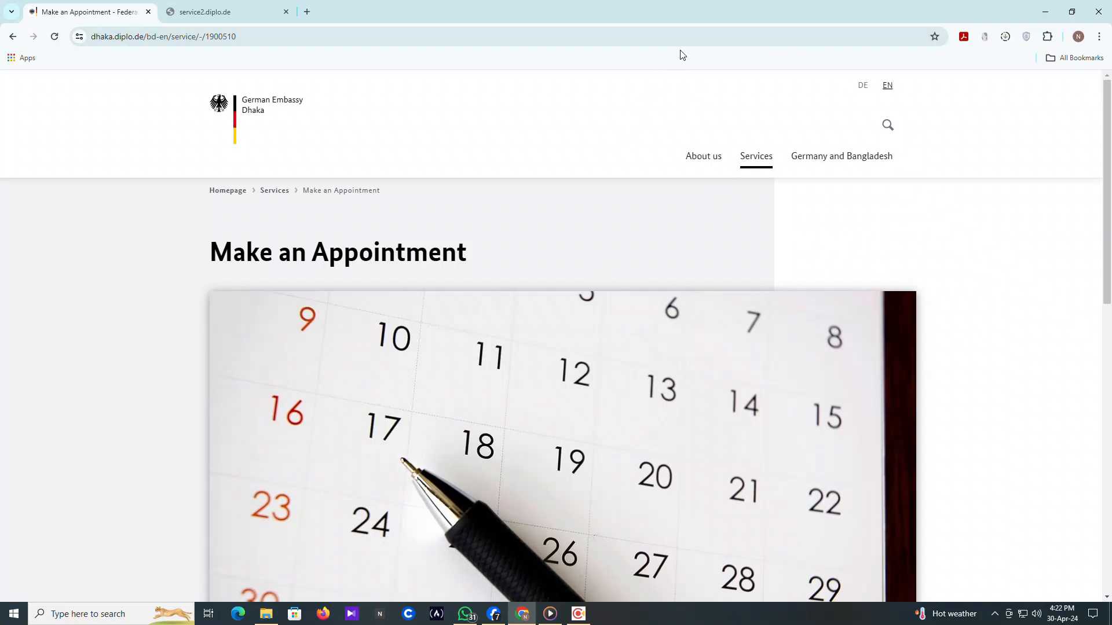
left_click(698, 161)
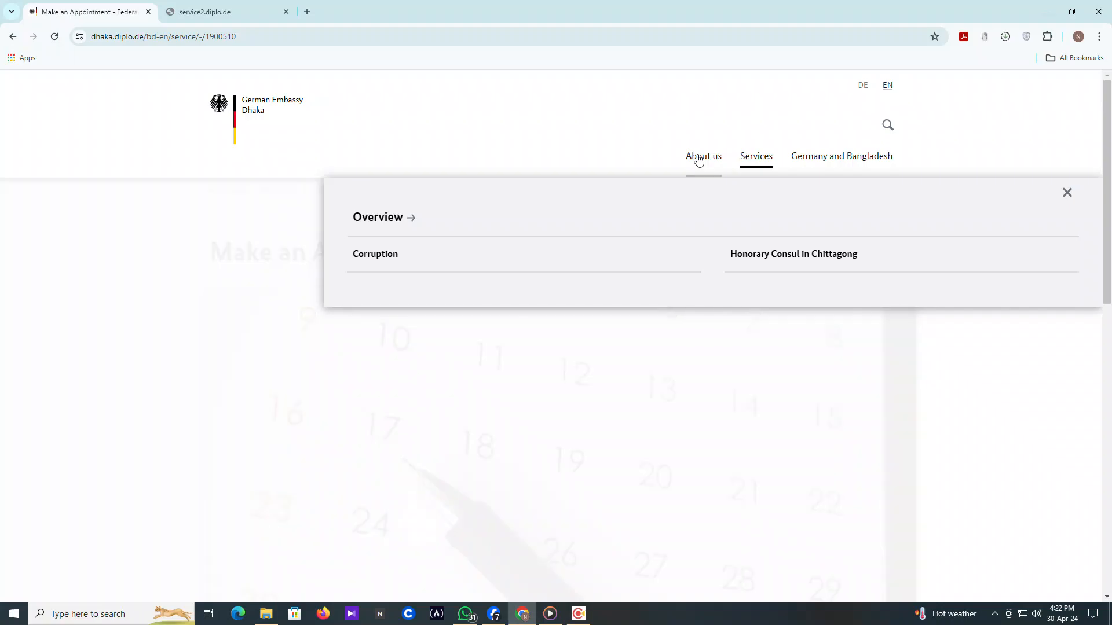
left_click(1065, 195)
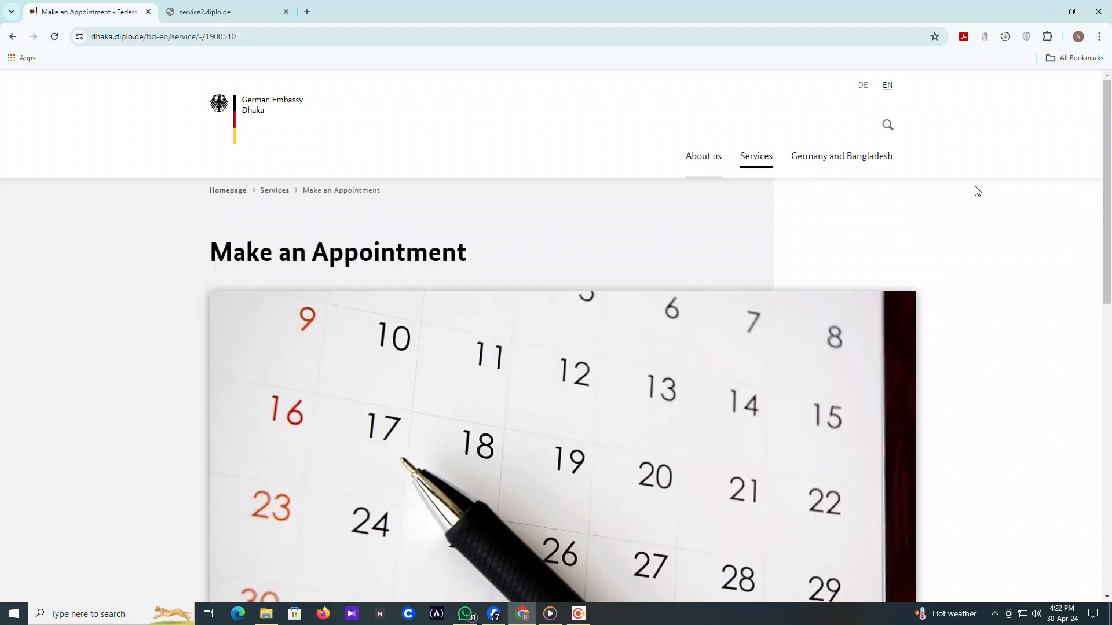
left_click(847, 159)
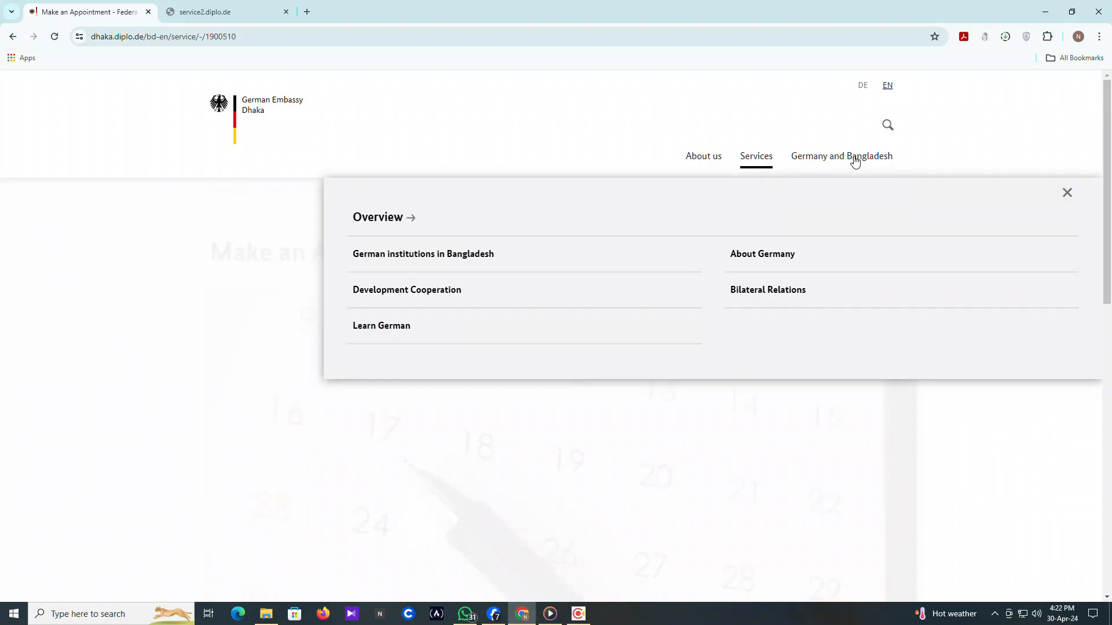
left_click(1066, 192)
scroll(335, 213, "down", 1)
scroll(343, 213, "down", 3)
scroll(343, 214, "up", 3)
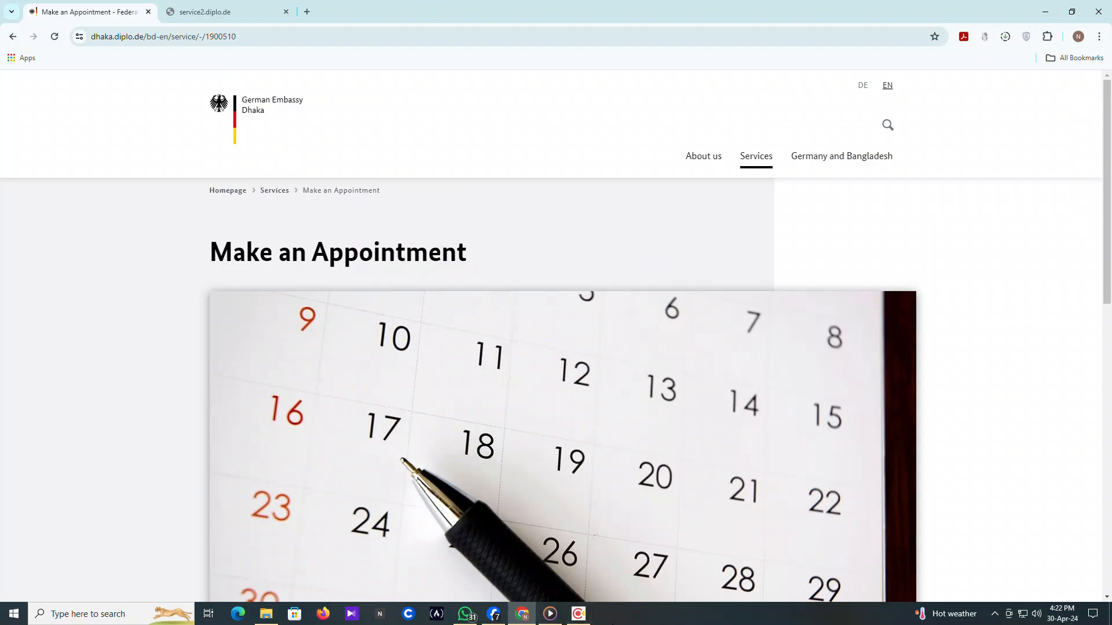
left_click(577, 615)
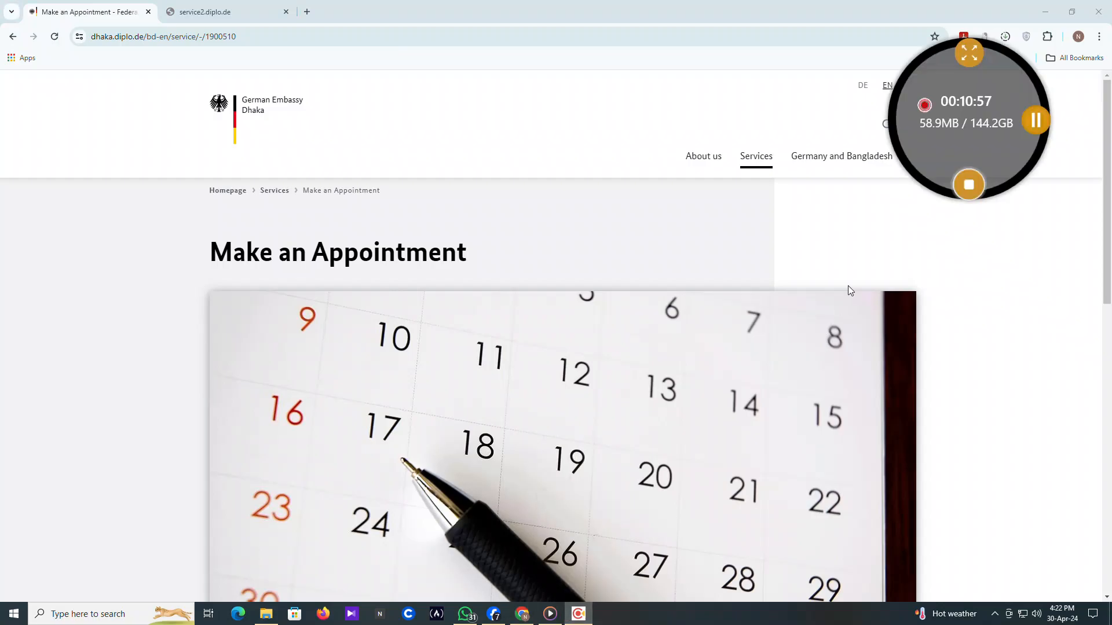